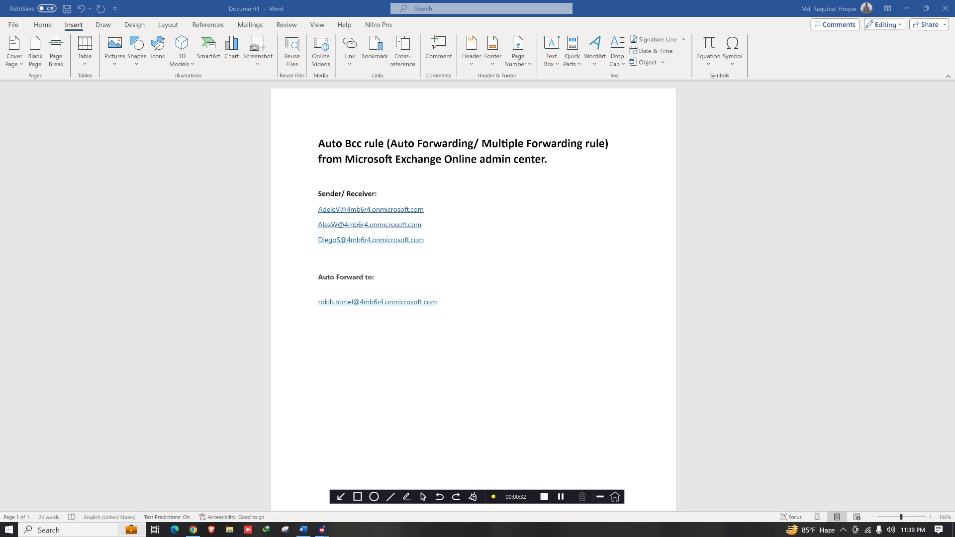
Step: Switch to the Microsoft 365 admin center and examine the email forwarding options of the last listed user, discarding any changes
click(193, 529)
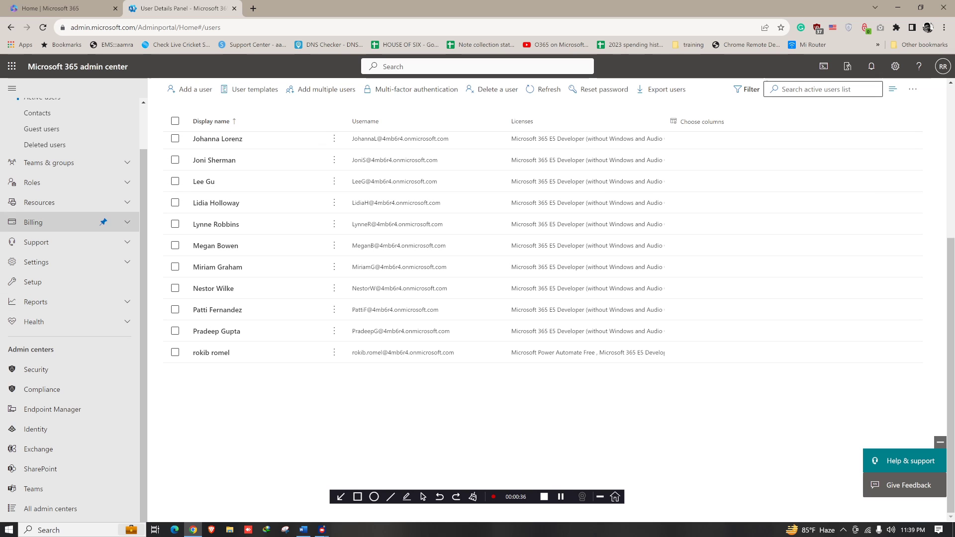
click(211, 353)
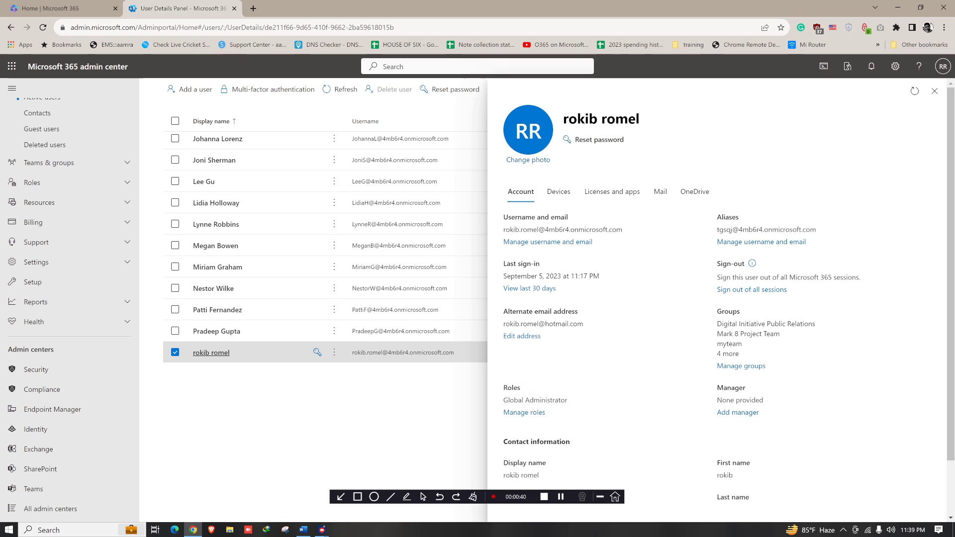
click(660, 191)
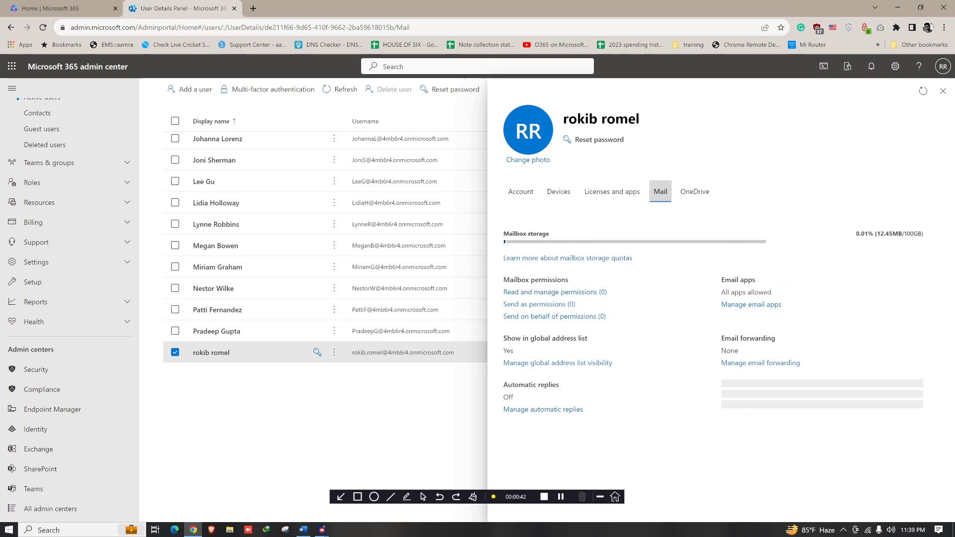
click(761, 363)
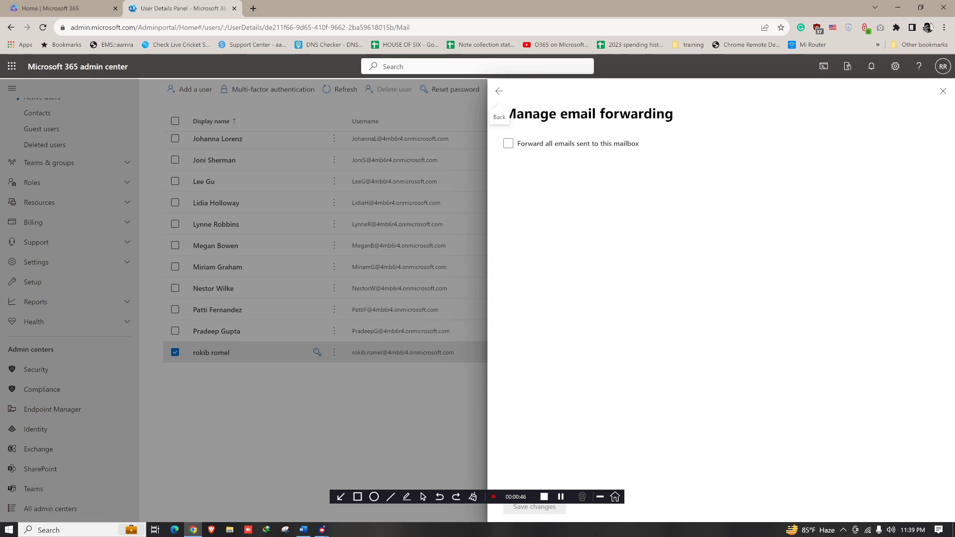
click(508, 144)
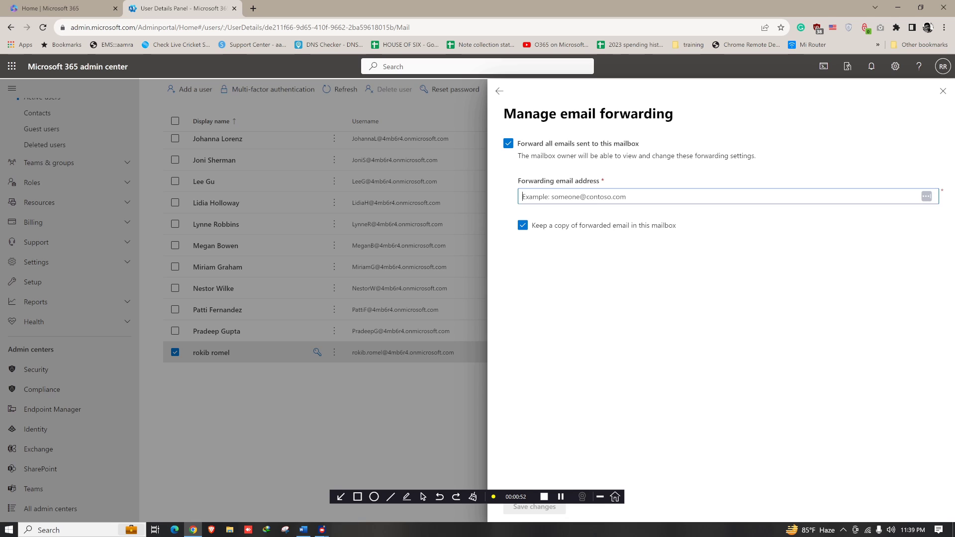
key(Return)
click(943, 91)
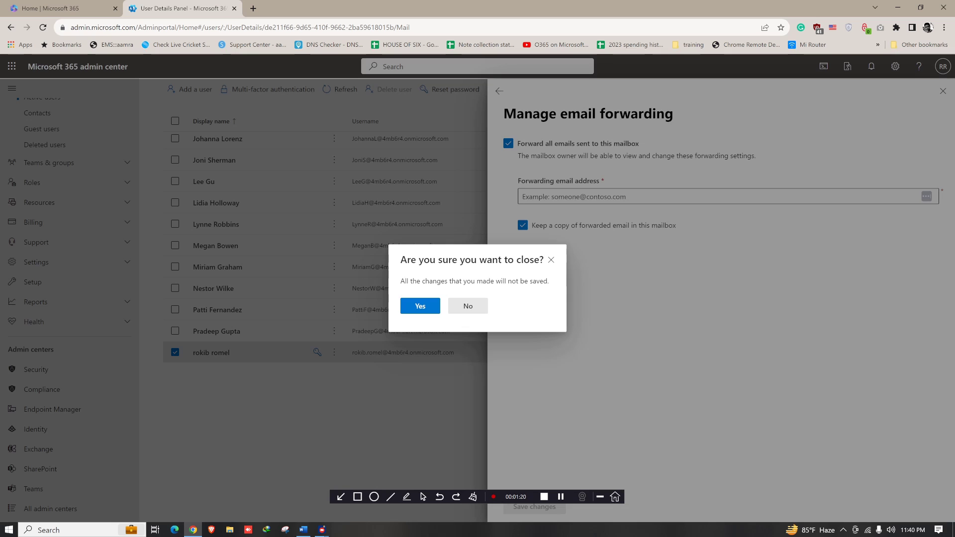
click(420, 306)
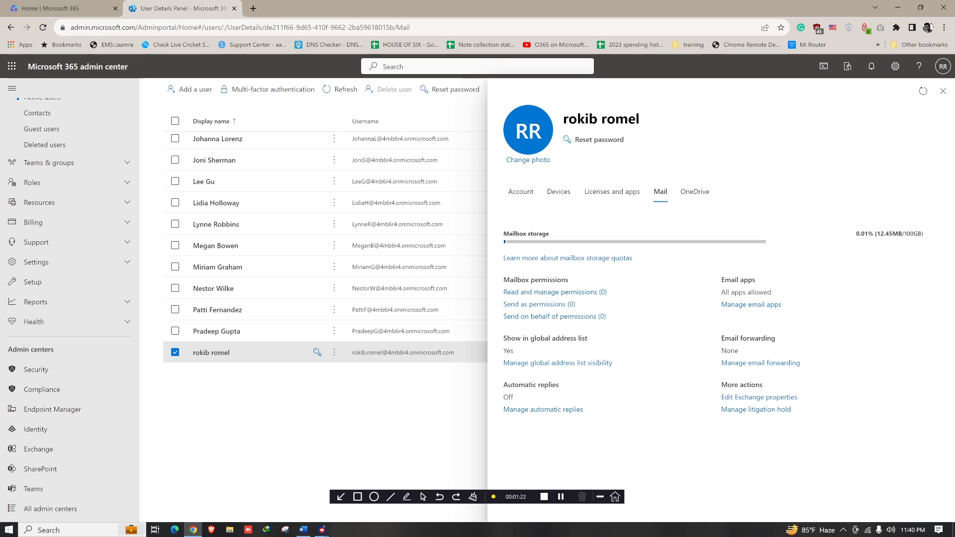
click(943, 91)
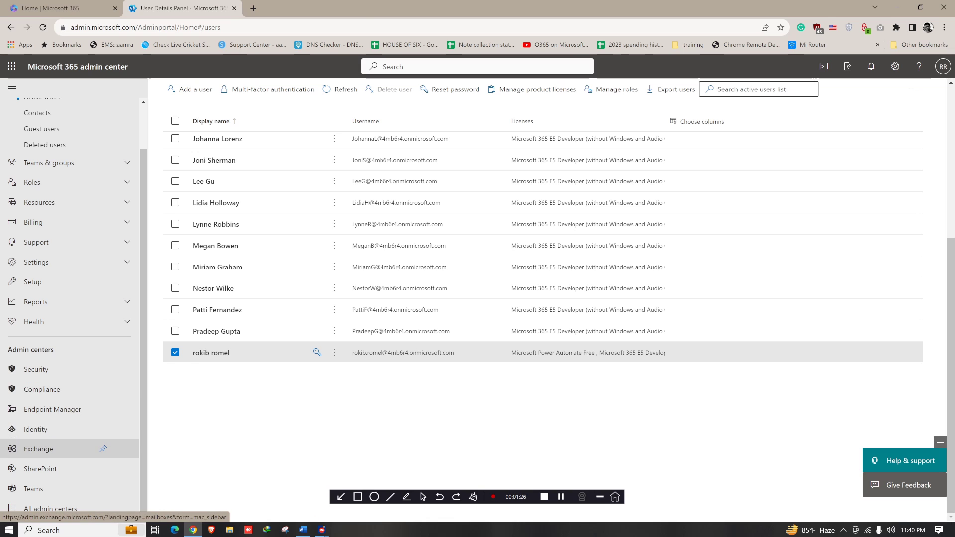
Step: Open the Exchange admin center and review the sender and forwarding addresses listed in the Word document
click(38, 449)
key(alt+Tab)
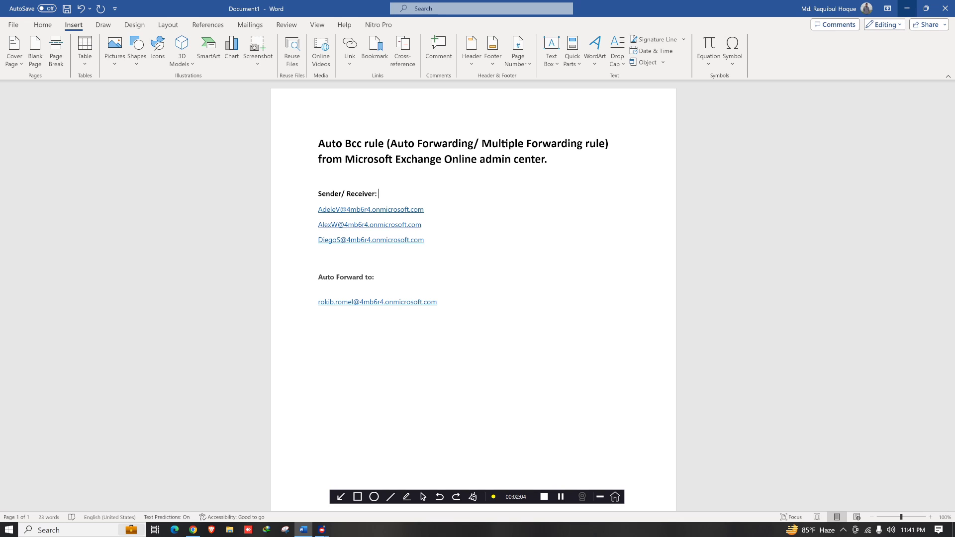
click(907, 8)
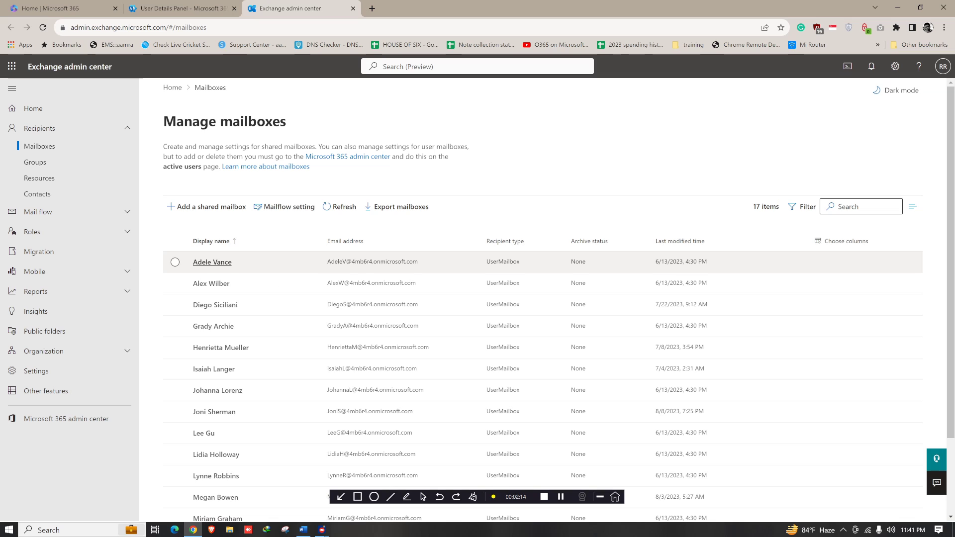
click(189, 9)
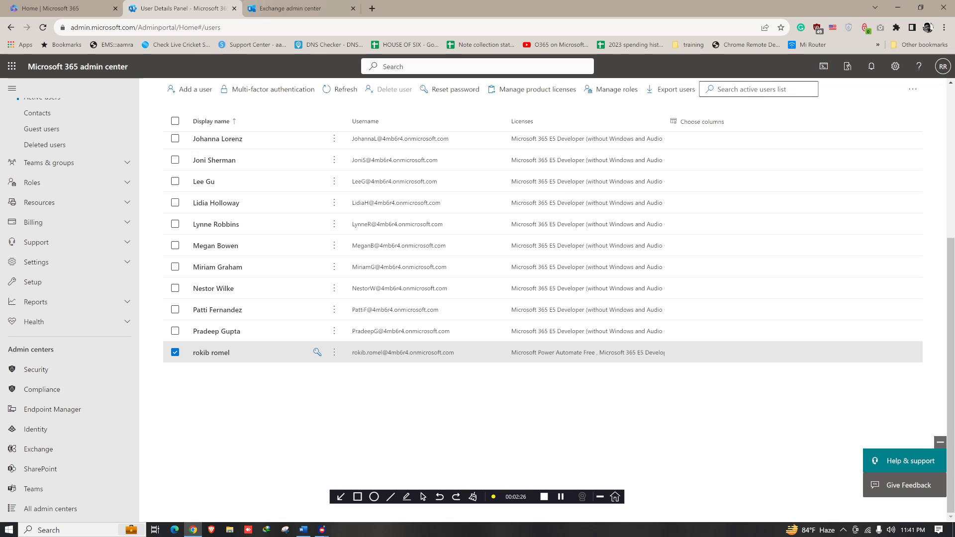
key(ctrl+3)
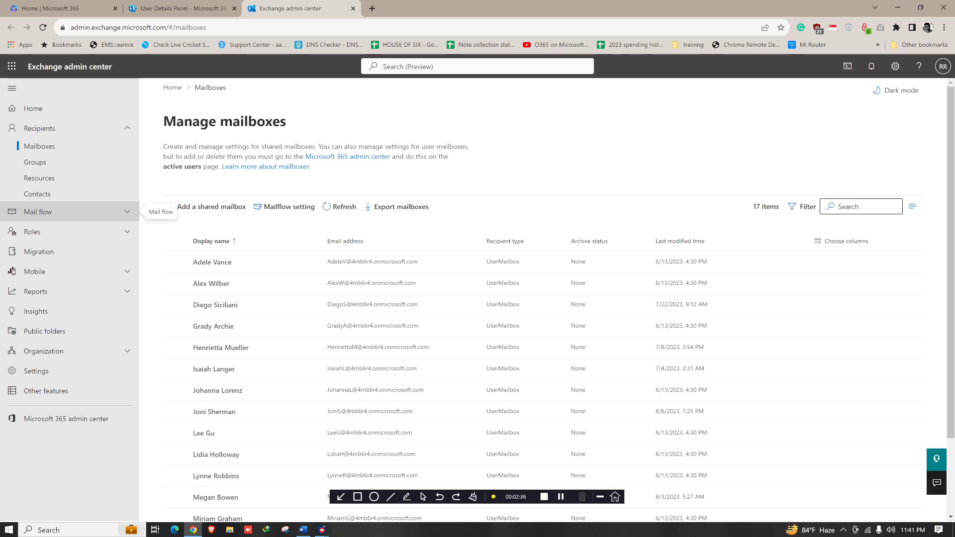
Step: Create a new mail flow rule from scratch and name it "auto bcc for sender"
click(45, 212)
click(32, 246)
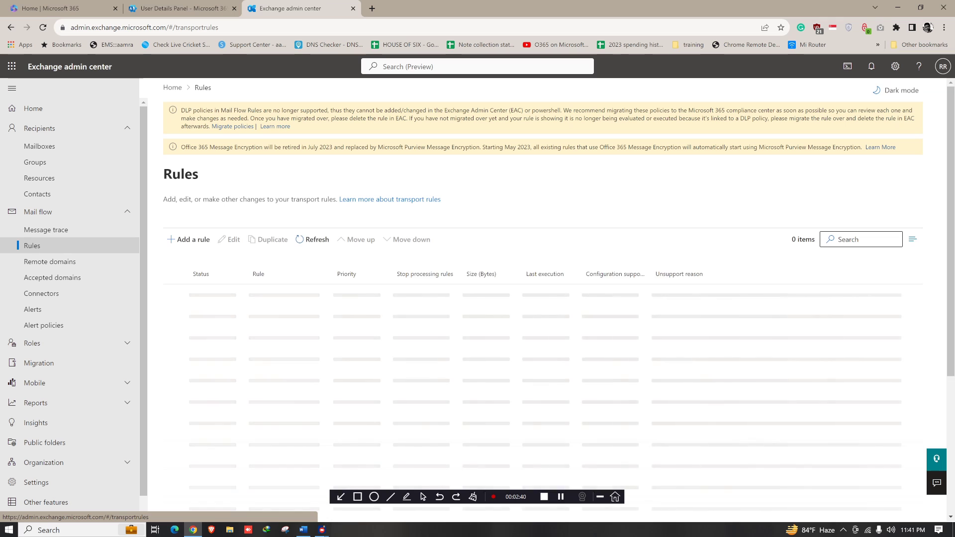
click(189, 239)
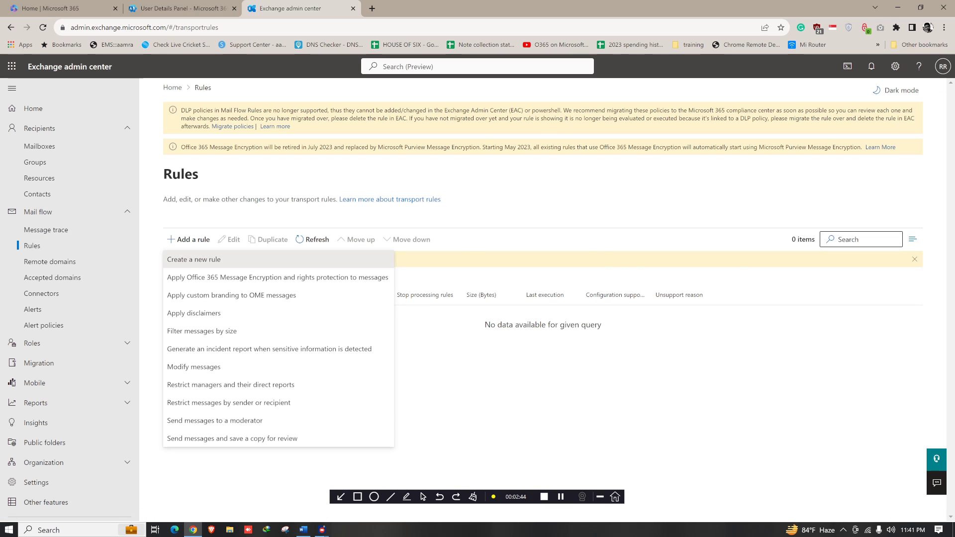
click(194, 259)
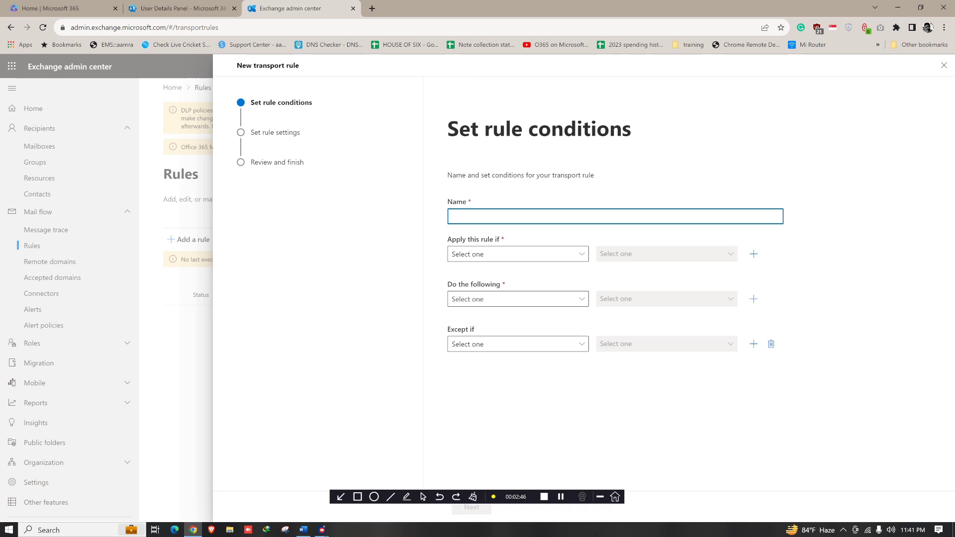
text(autoobcc for ende)
key(BackSpace)
key(BackSpace)
text(sender)
key(Tab)
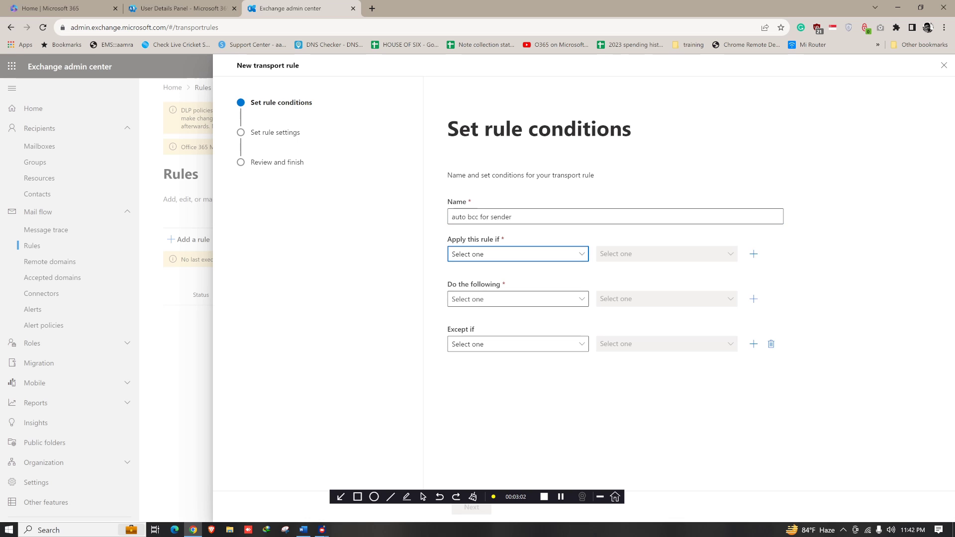
Step: Set the rule's condition to apply if the sender is this person
key(Return)
key(Down)
key(Down)
key(Up)
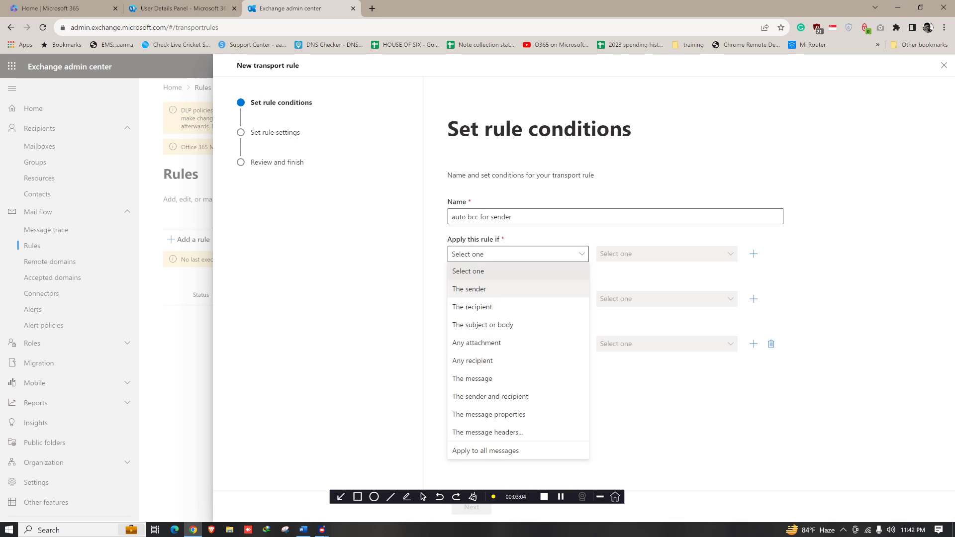
key(Return)
key(Tab)
key(Return)
key(Down)
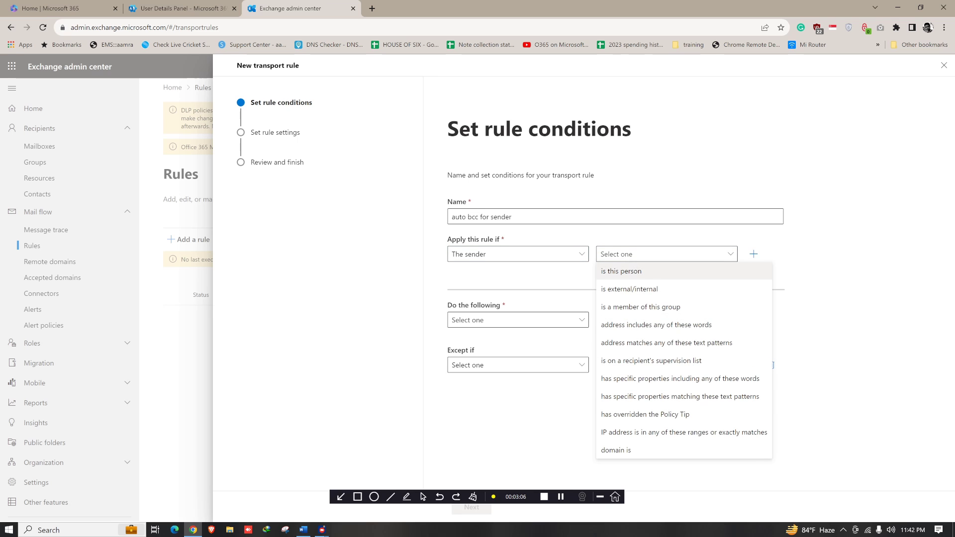
key(Return)
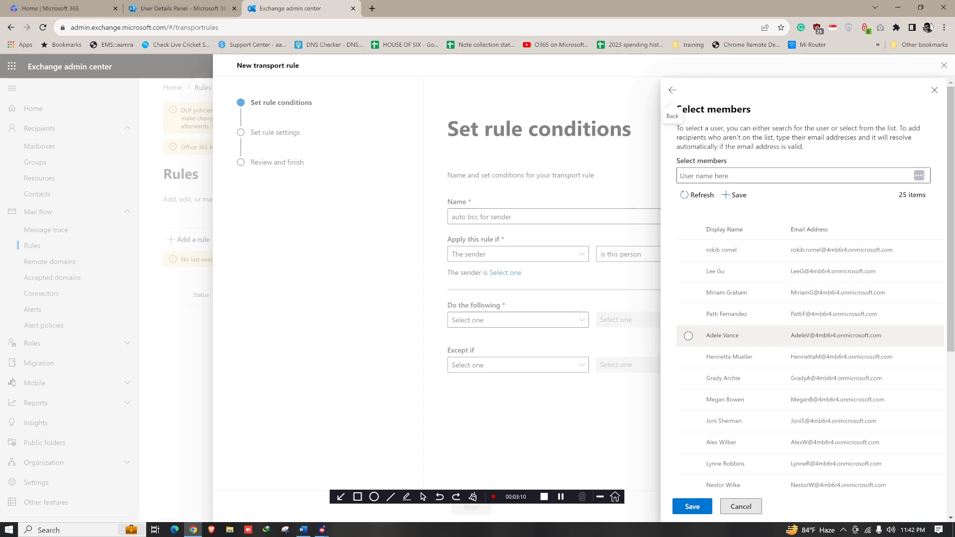
Step: Copy the first Sender/Receiver address from the Word document and add it as a member of the sender condition
scroll(806, 339, down, 5)
scroll(806, 339, up, 6)
key(alt+Tab)
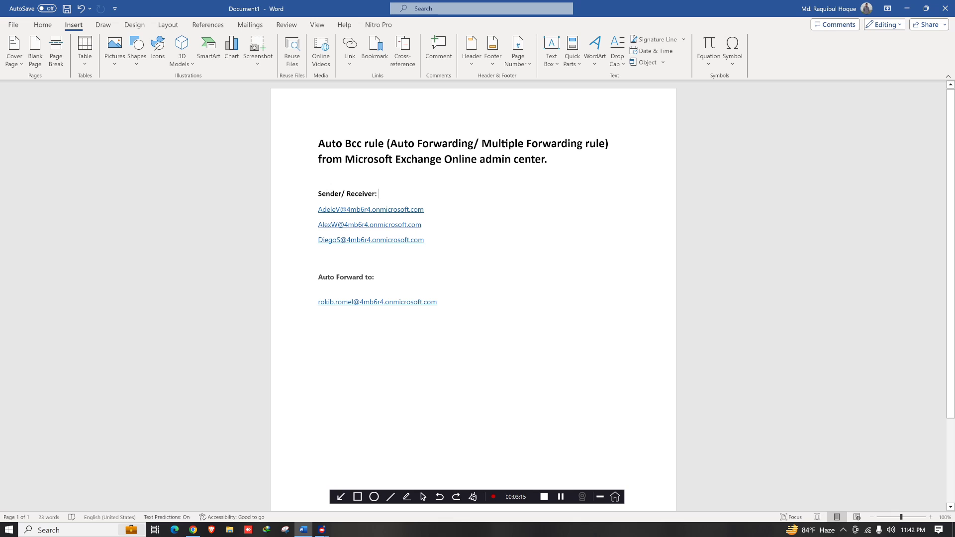
drag(427, 209, 318, 209)
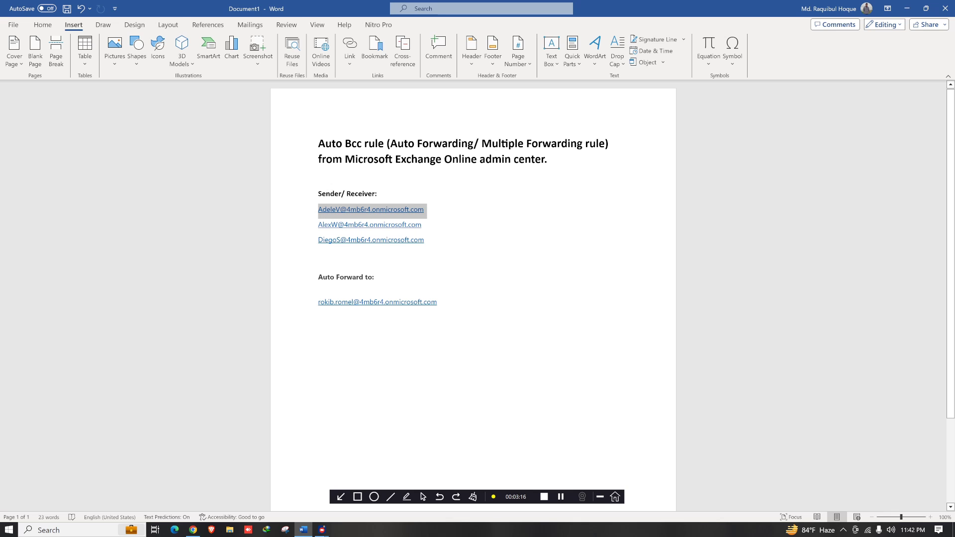
key(ctrl+c)
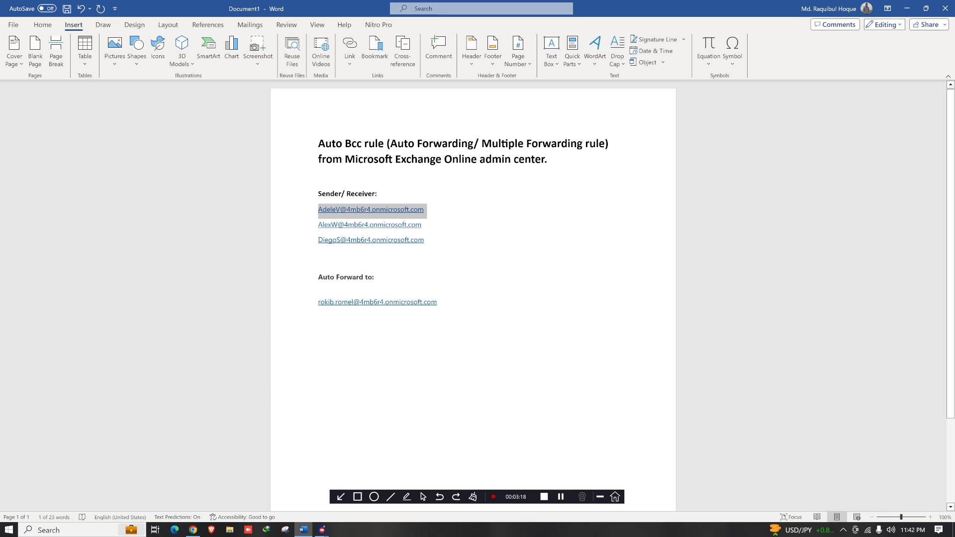
key(alt+Tab)
key(ctrl+v)
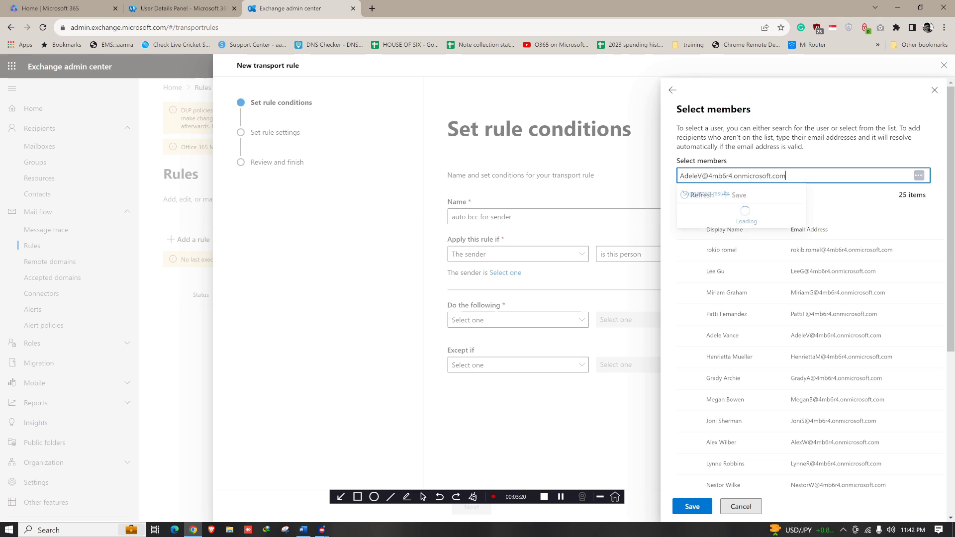
key(Return)
Step: Copy the second Sender/Receiver address from the Word document and add it to the selected members
key(alt+Tab)
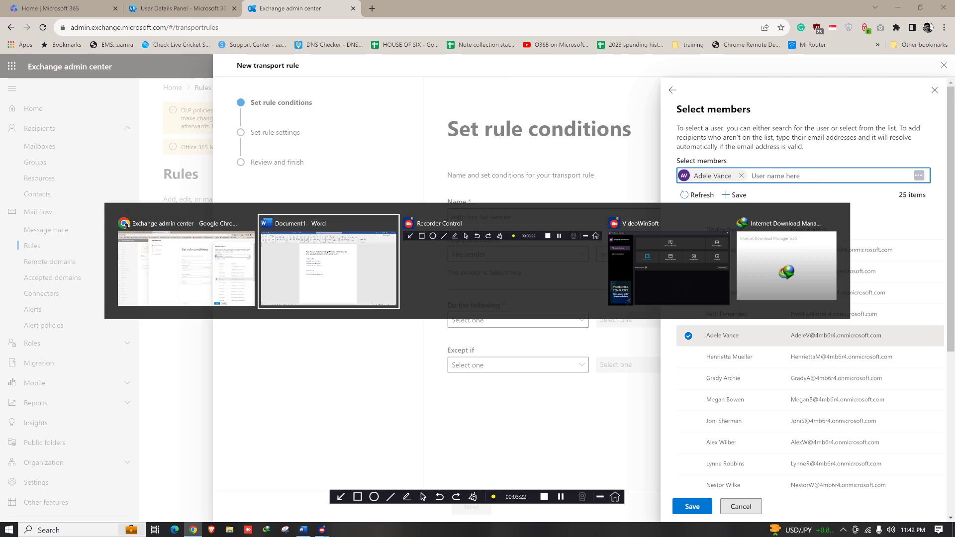
triple_click(369, 225)
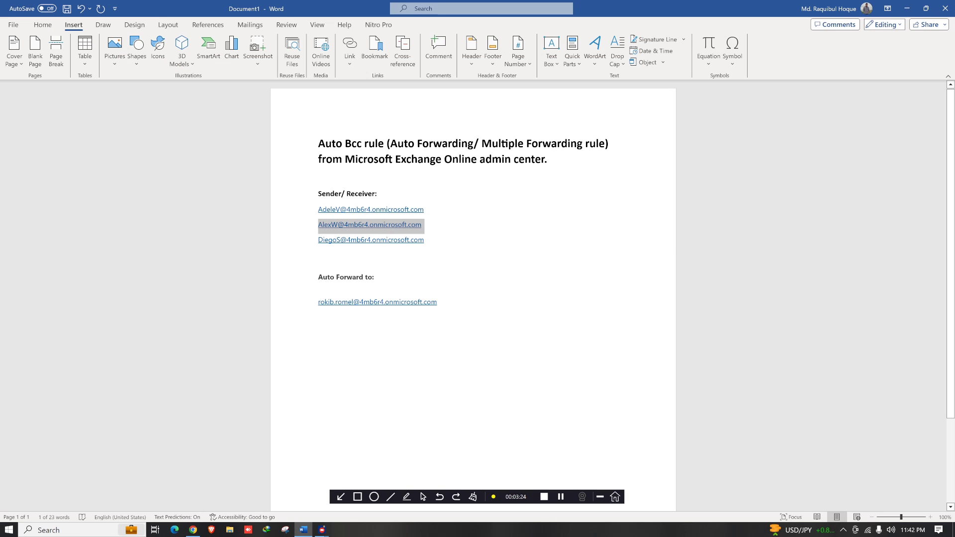
key(alt+Tab)
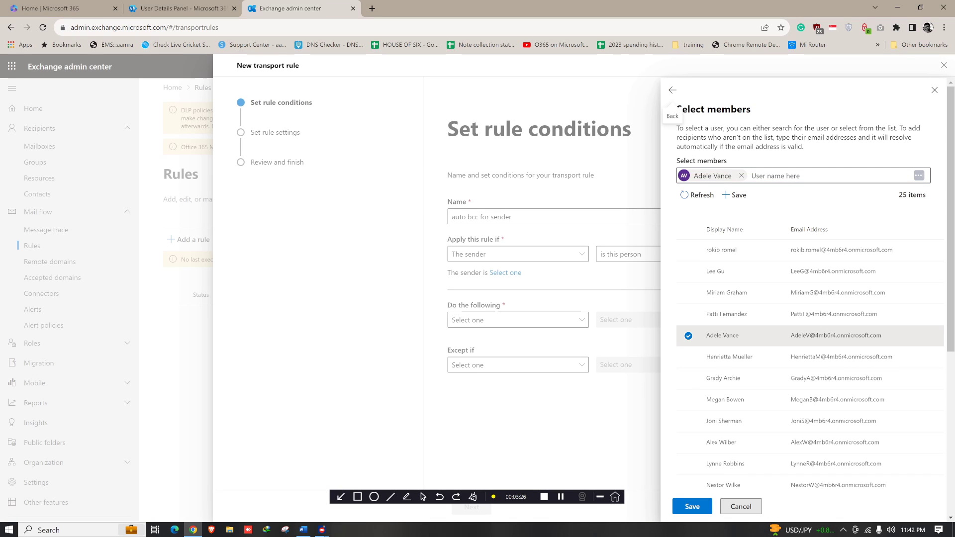
key(ctrl+v)
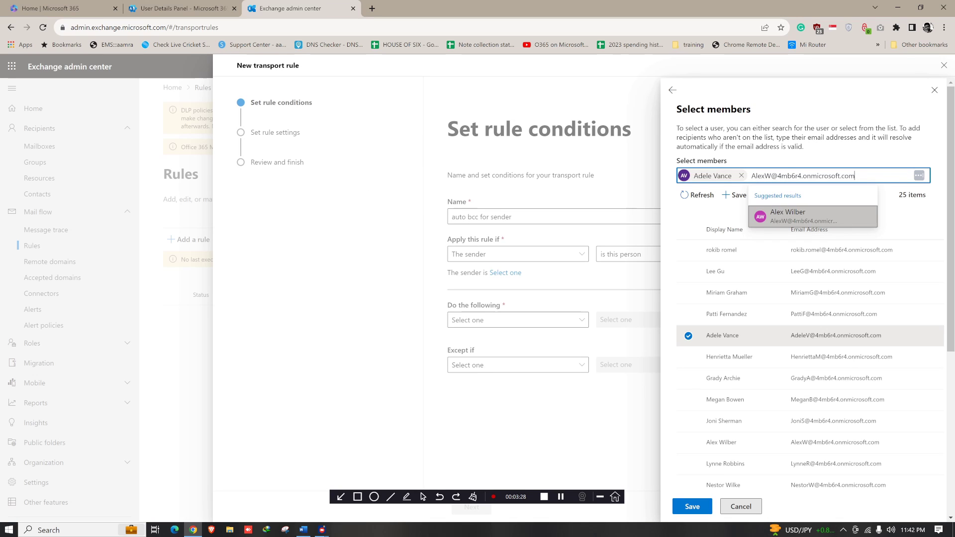
key(Return)
Step: Add the third Sender/Receiver address from the Word document to the selected members and save the sender list
key(alt+Tab)
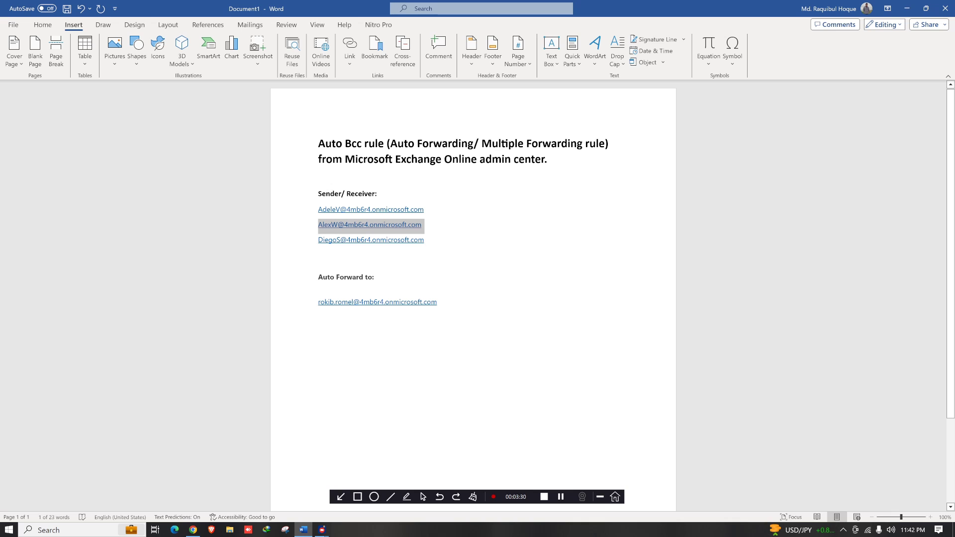
drag(426, 239, 318, 239)
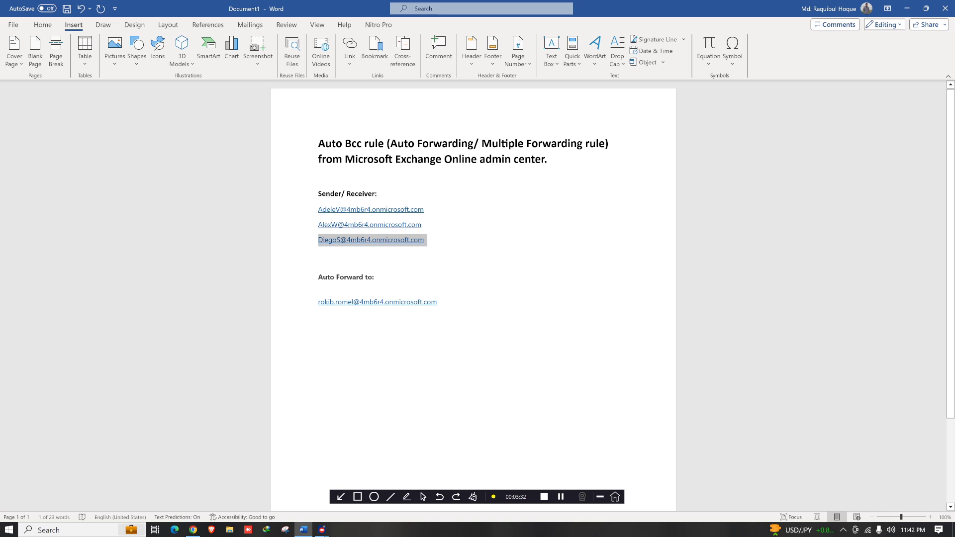
key(ctrl+c)
key(alt+Tab)
key(ctrl+v)
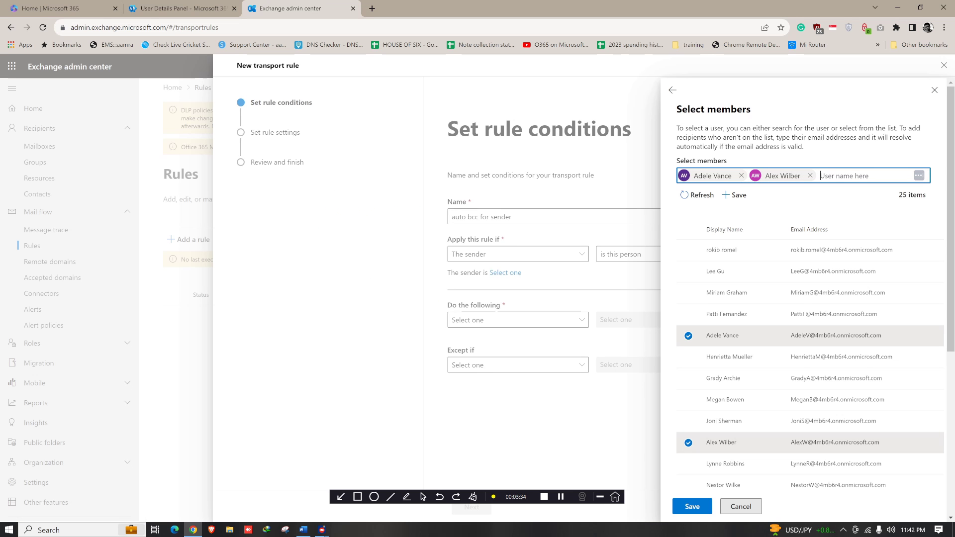
key(Return)
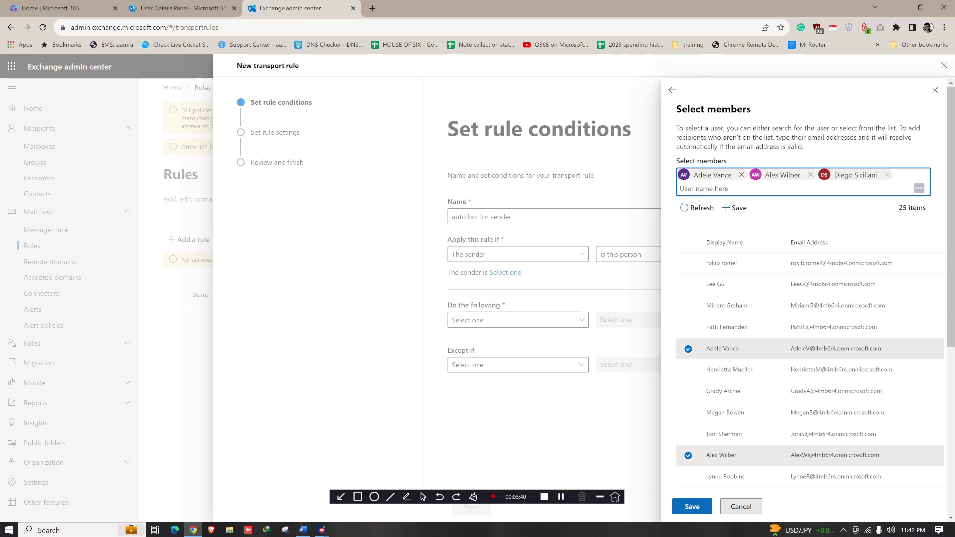
click(692, 507)
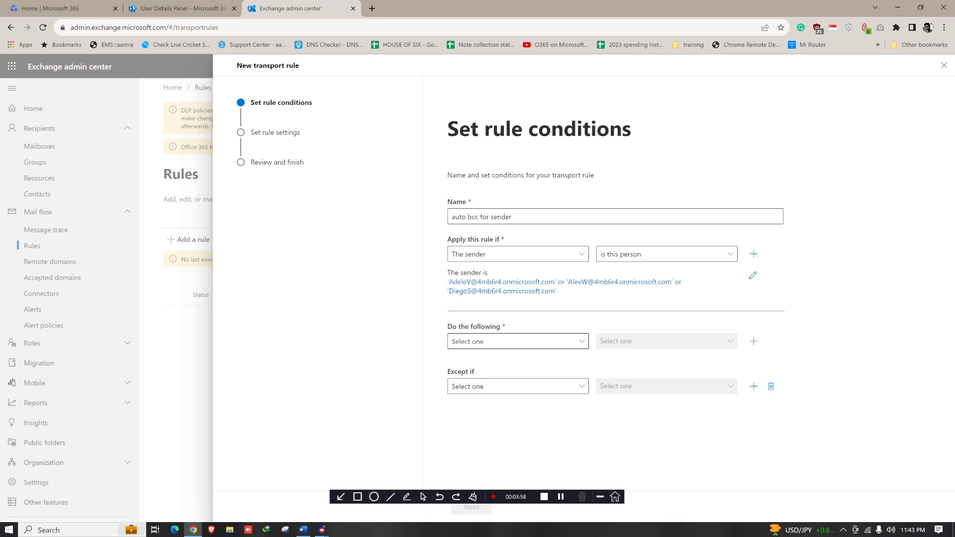
Step: Set the rule's action to add recipients to the Bcc box
click(517, 342)
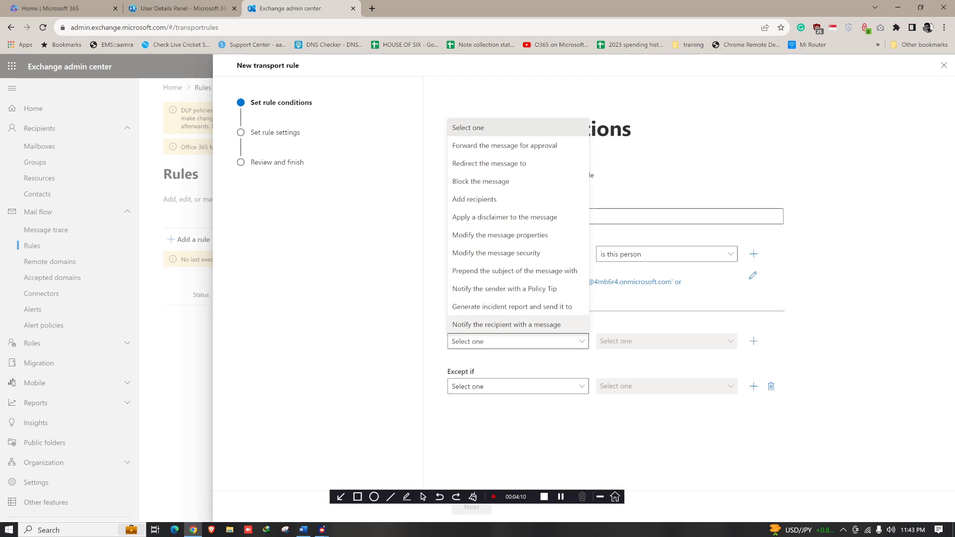
key(Up)
key(Up)
key(Up)
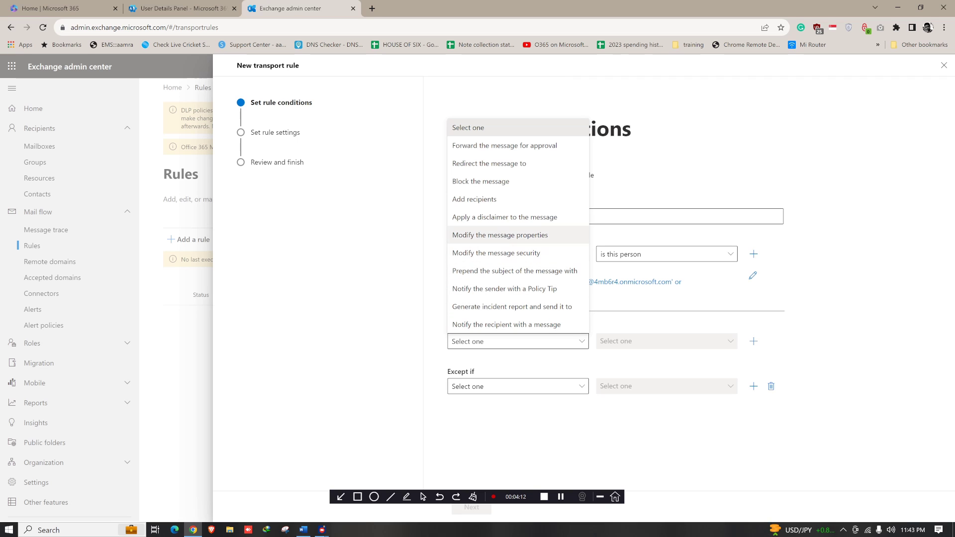
key(Return)
key(Tab)
key(Return)
key(Down)
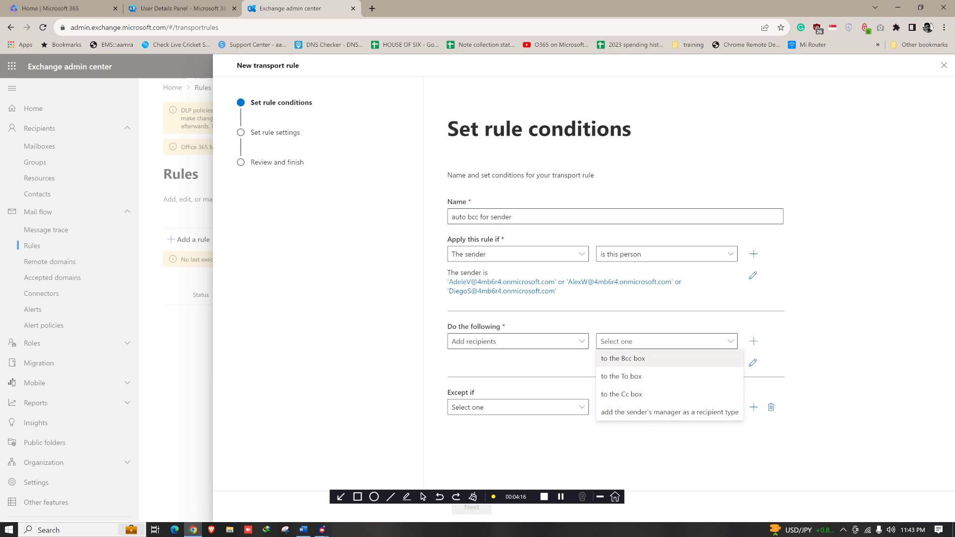
key(Return)
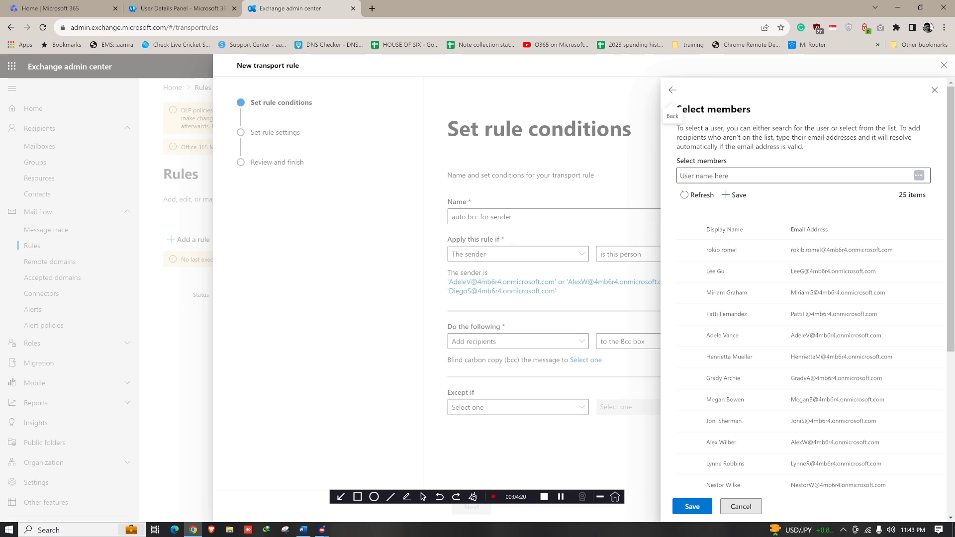
Step: Add the designated auto-forward mailbox as the Bcc recipient and save the member selection
text(rokib)
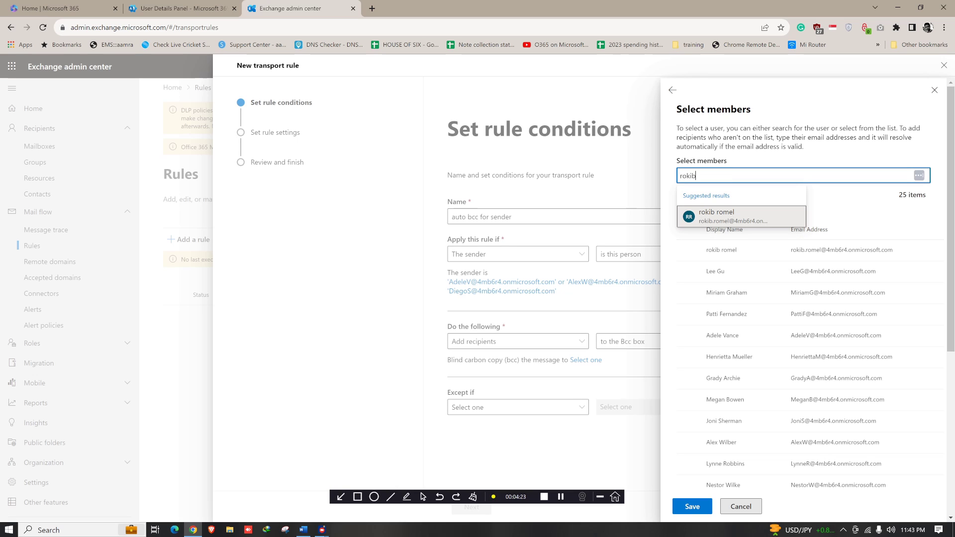
key(Return)
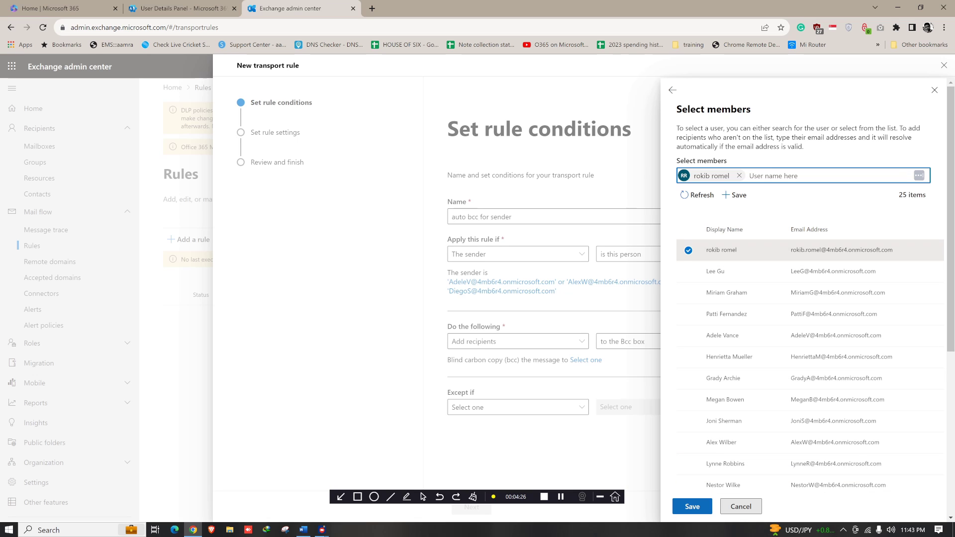
key(Return)
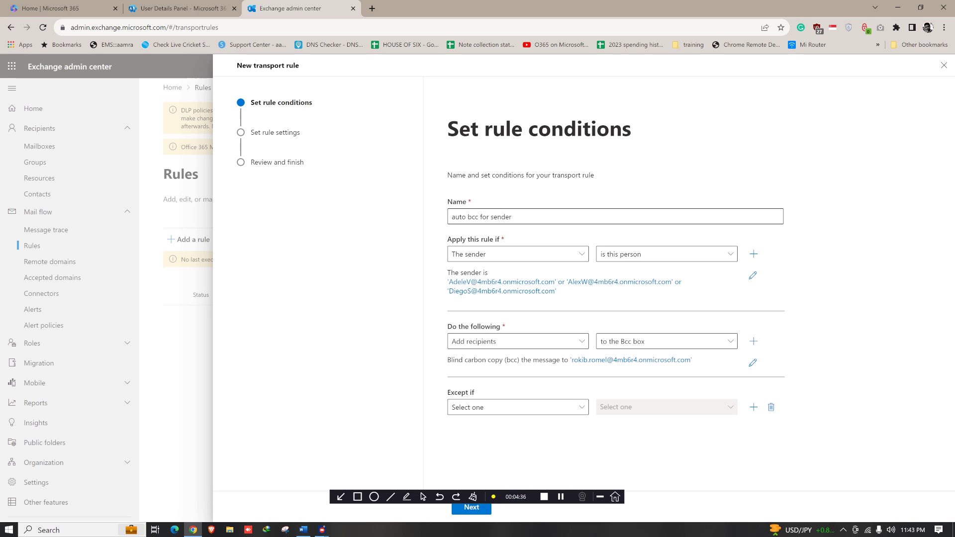
click(518, 254)
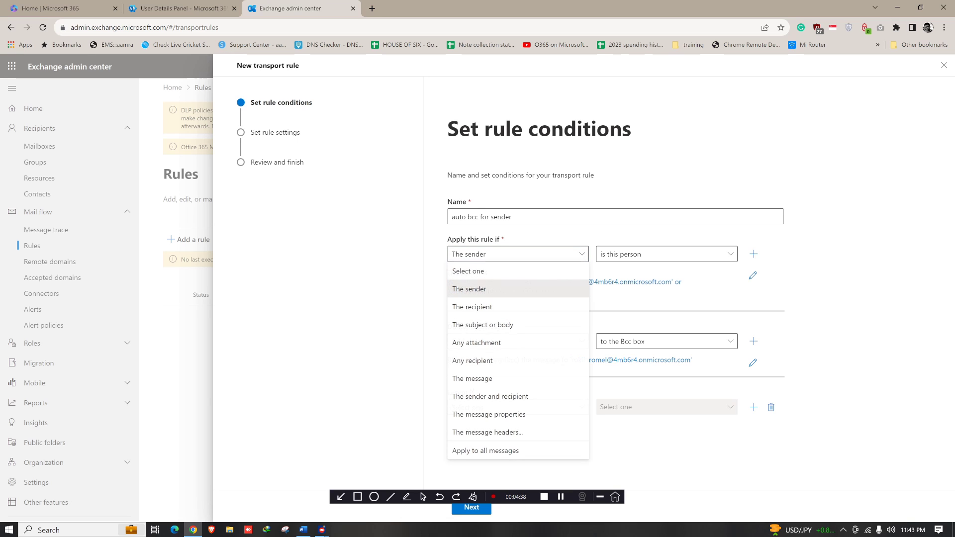
key(Escape)
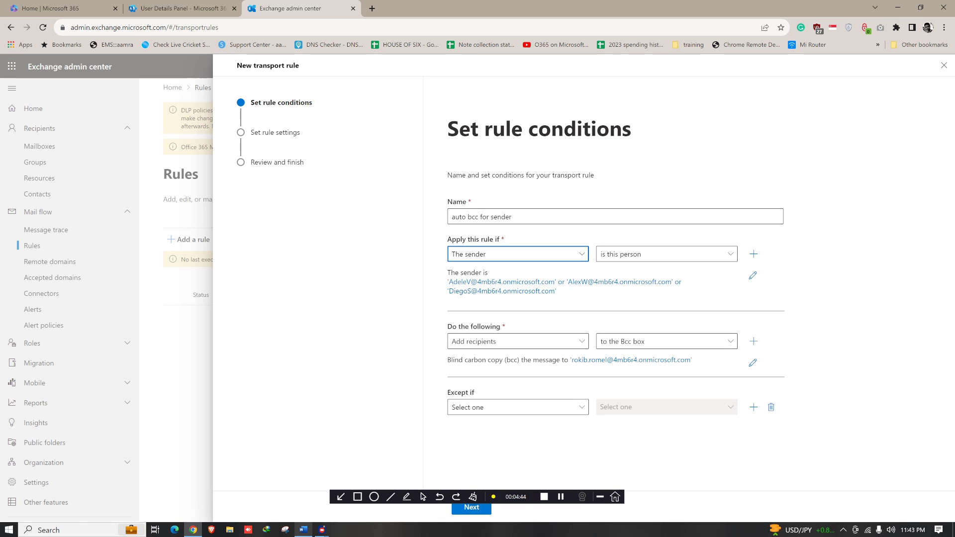
key(alt+Tab)
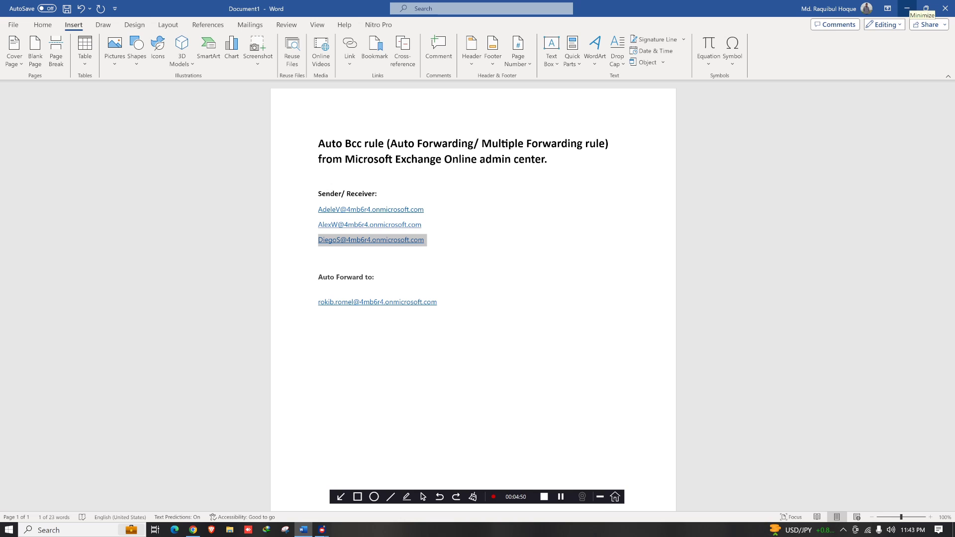
click(907, 8)
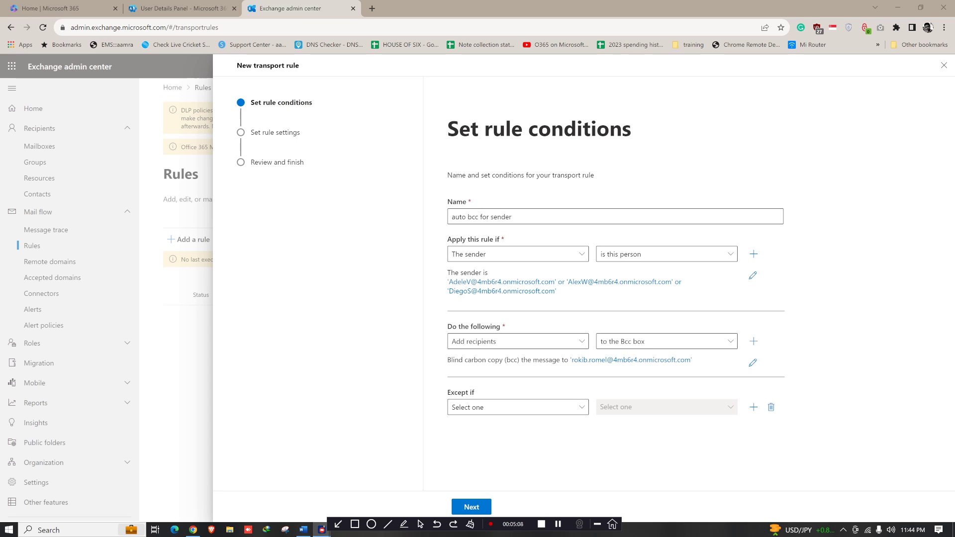
Step: Keep the default rule settings, finish creating the auto bcc for sender rule, and close the wizard
click(472, 507)
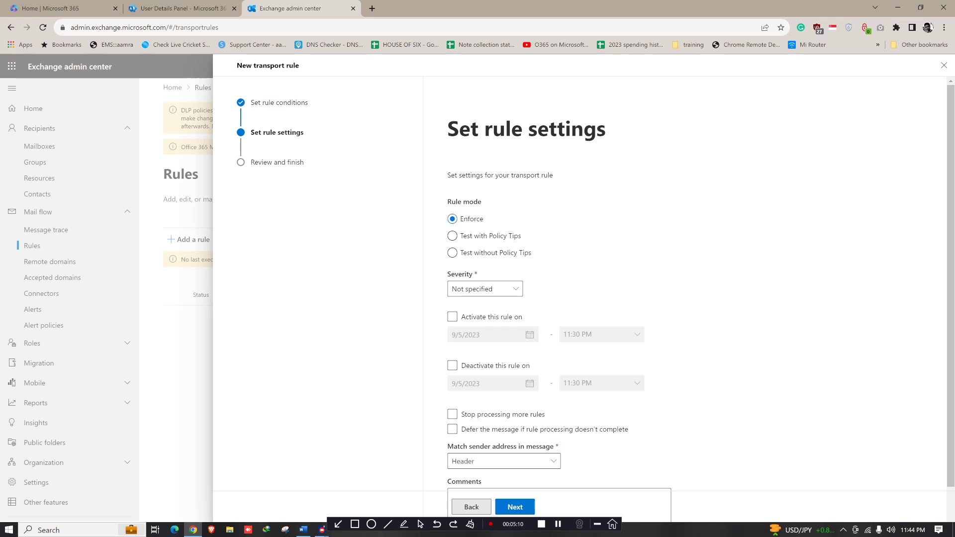
scroll(452, 236, down, 2)
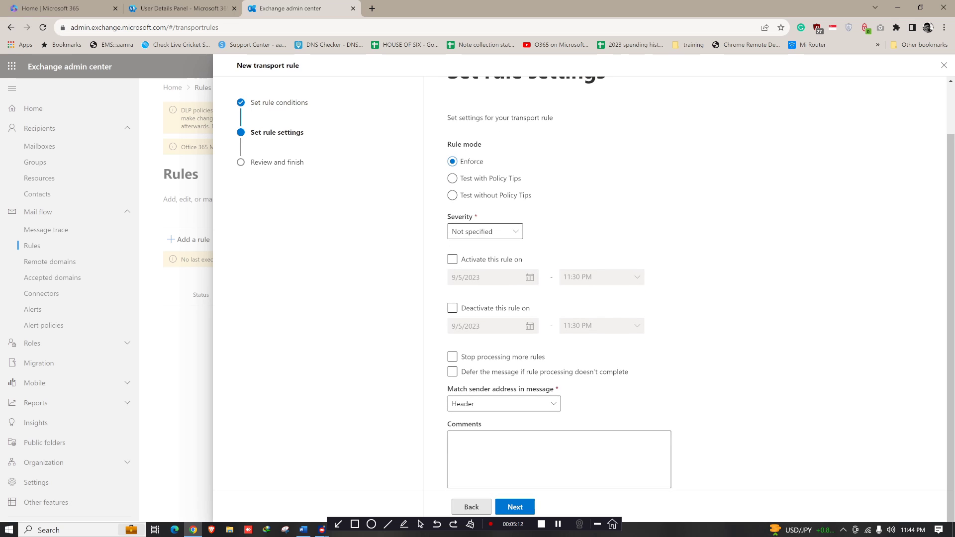
click(515, 507)
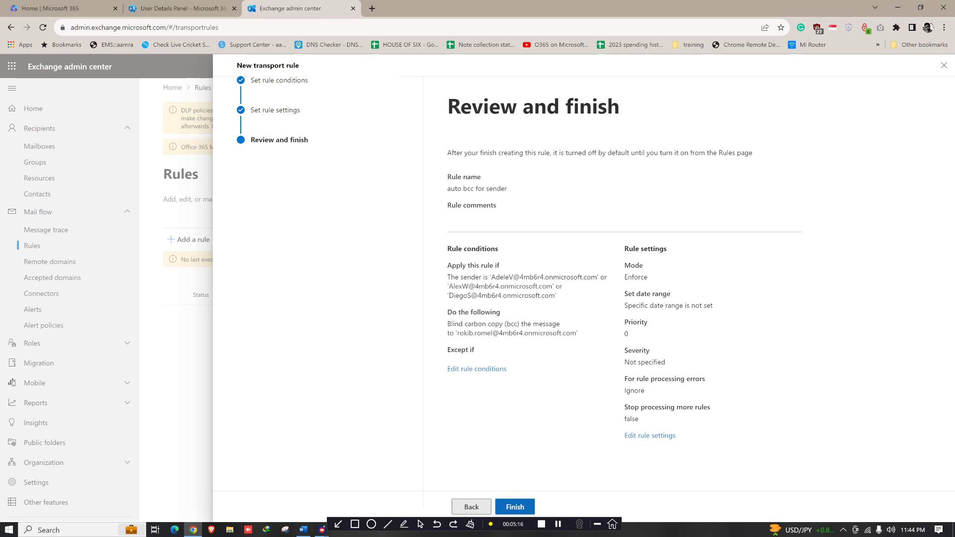
click(515, 506)
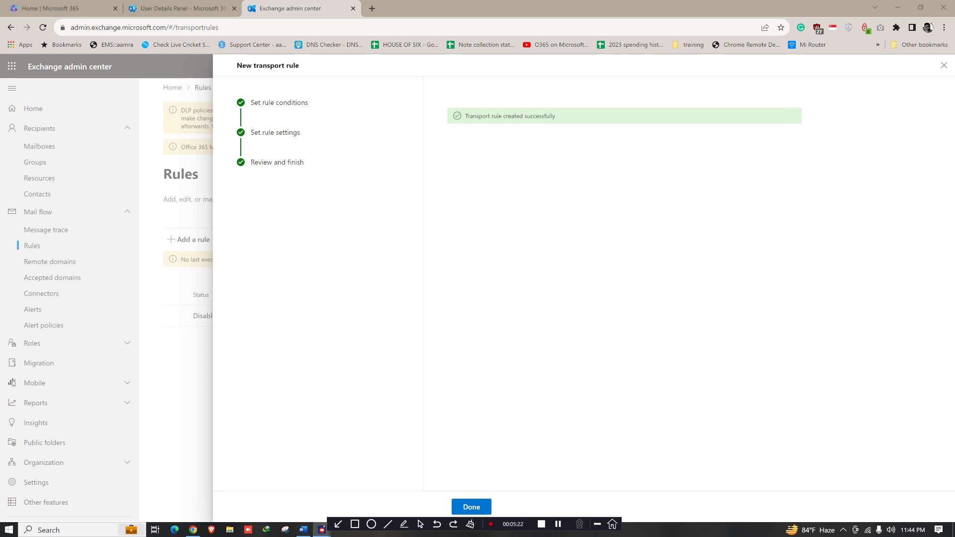
key(Escape)
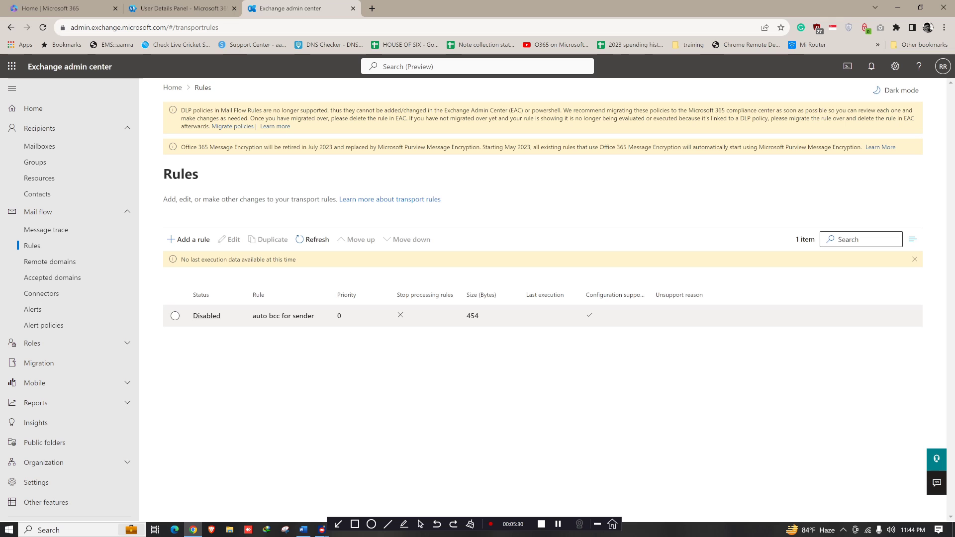
Step: Enable the auto bcc for sender rule and close its details
click(206, 315)
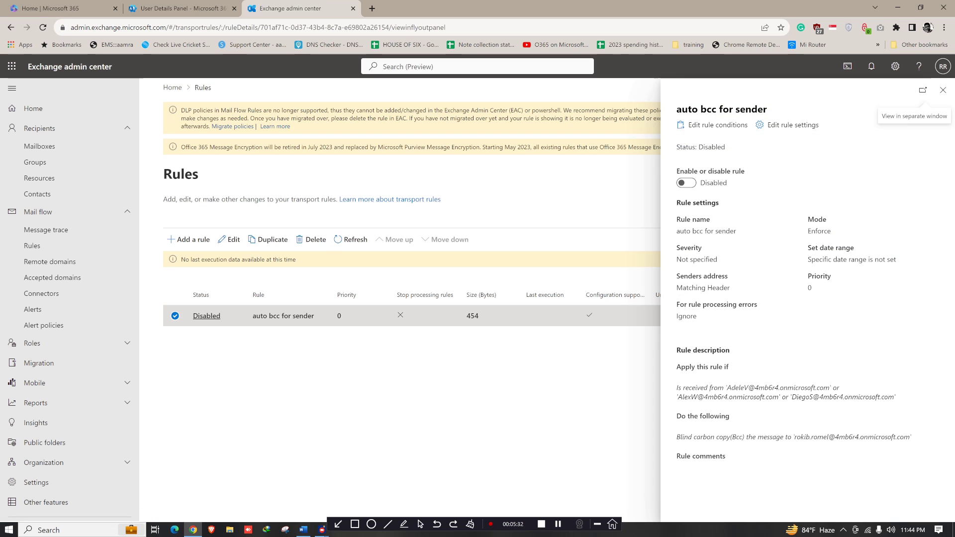
click(686, 183)
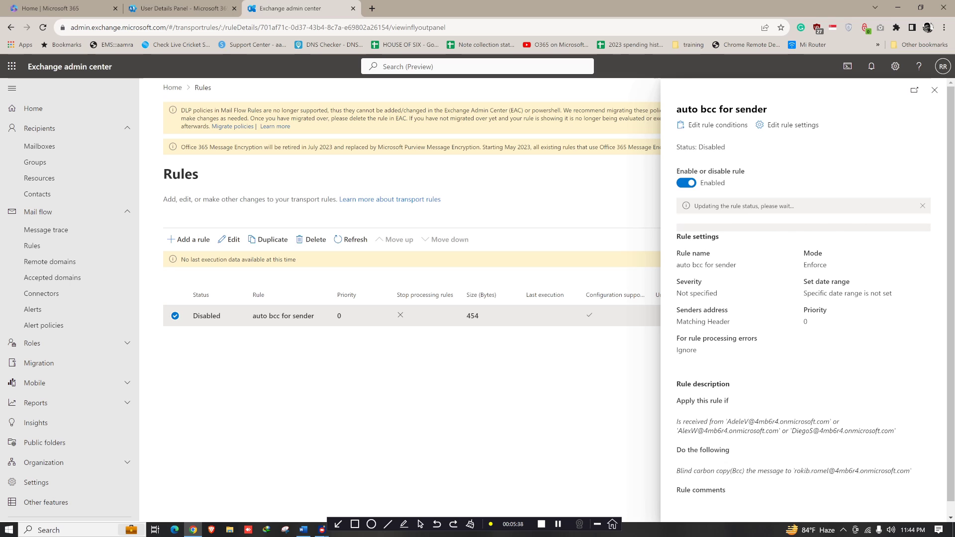
click(934, 90)
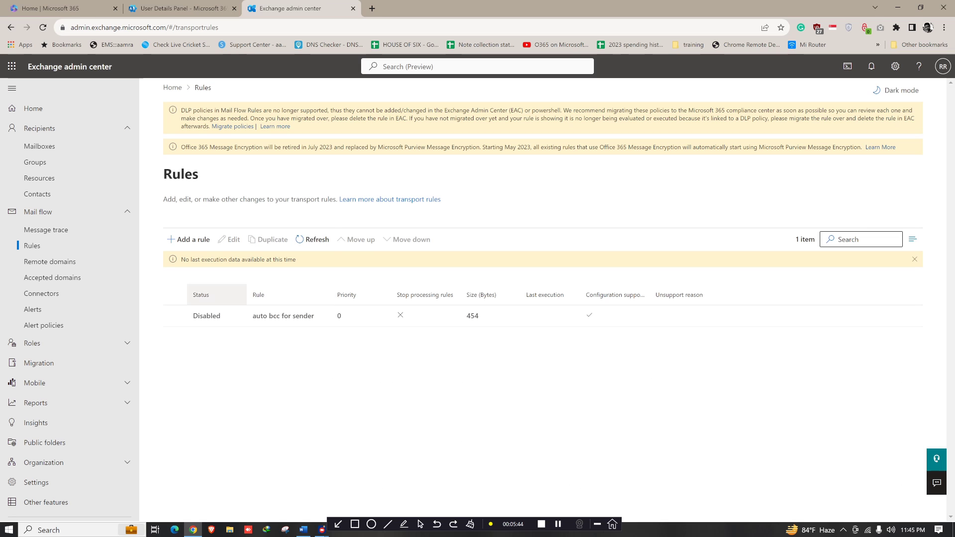
click(206, 316)
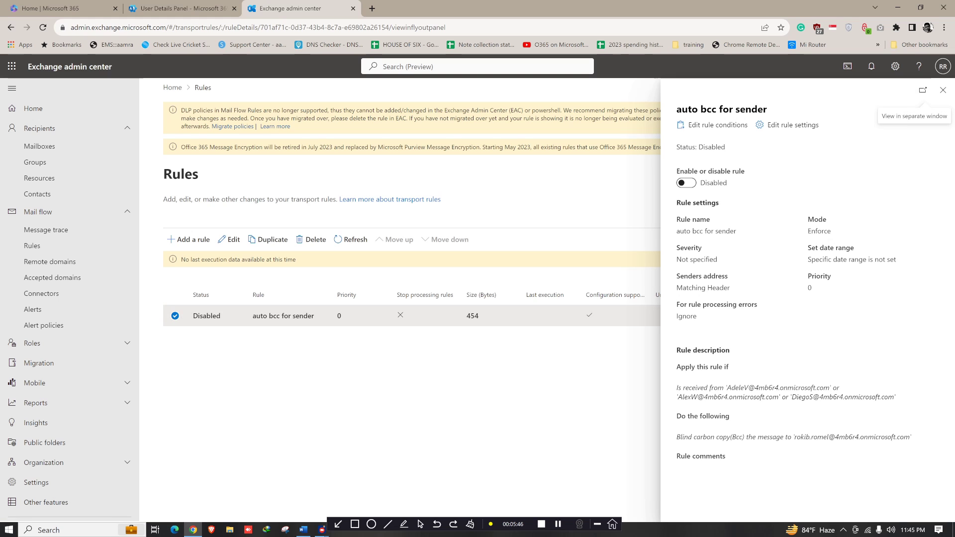
click(686, 183)
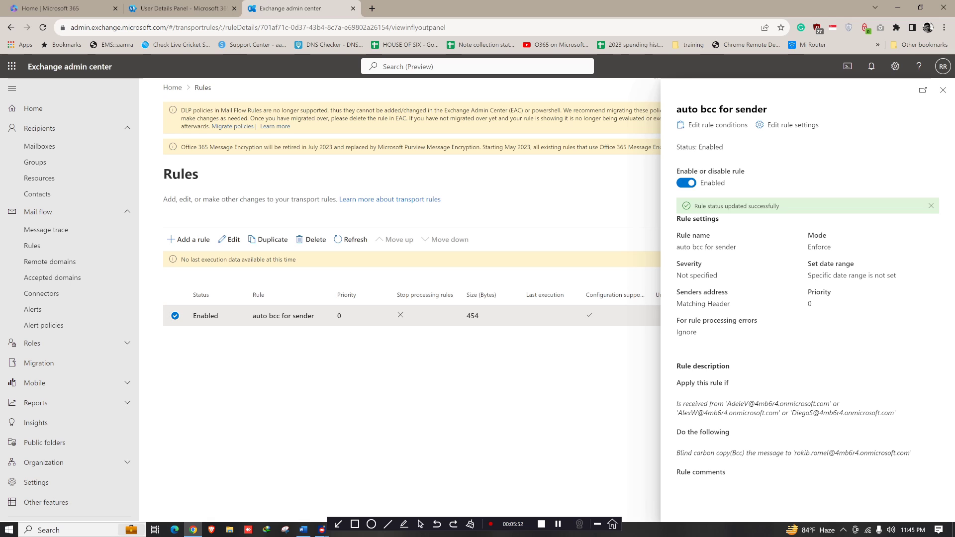
click(943, 90)
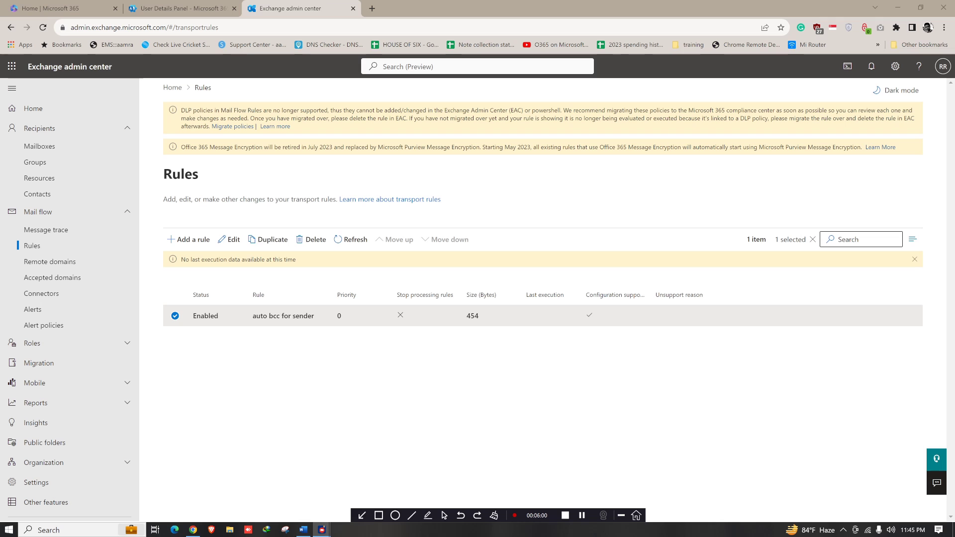
Step: Review the conditions and selected sender members of the auto bcc for sender rule
click(283, 316)
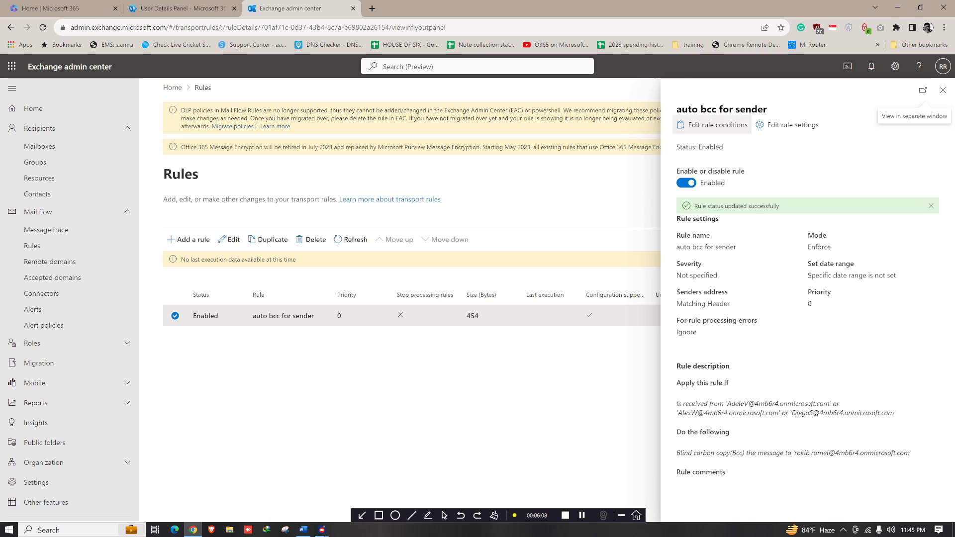
click(713, 125)
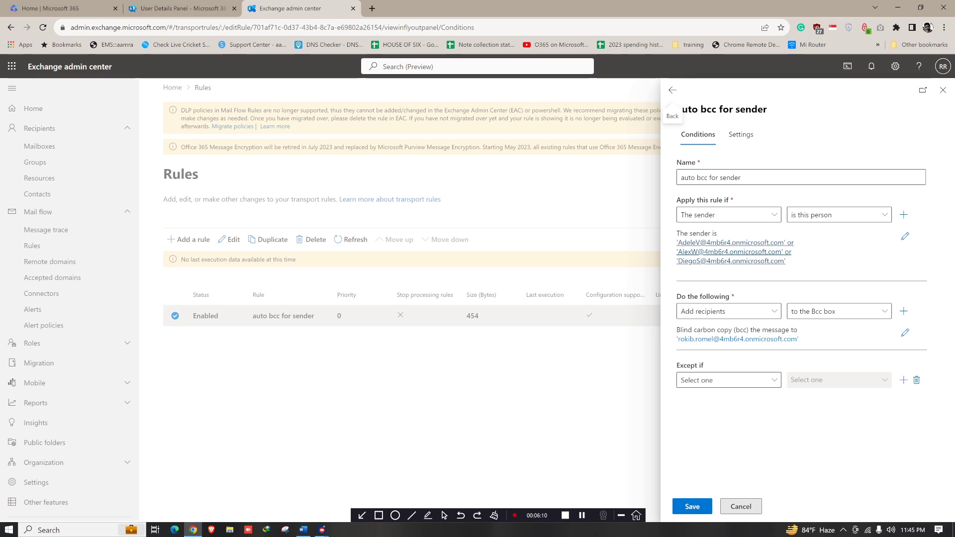
click(904, 236)
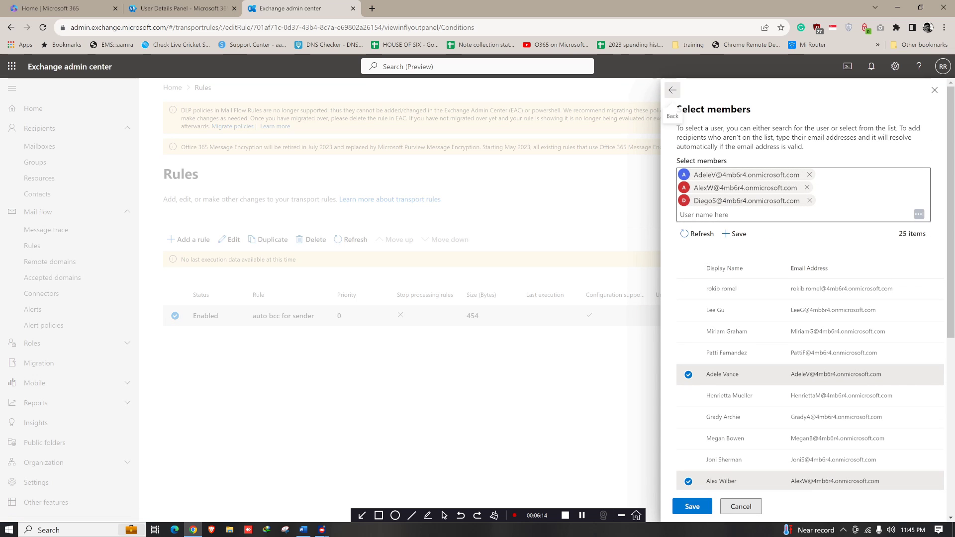
click(673, 90)
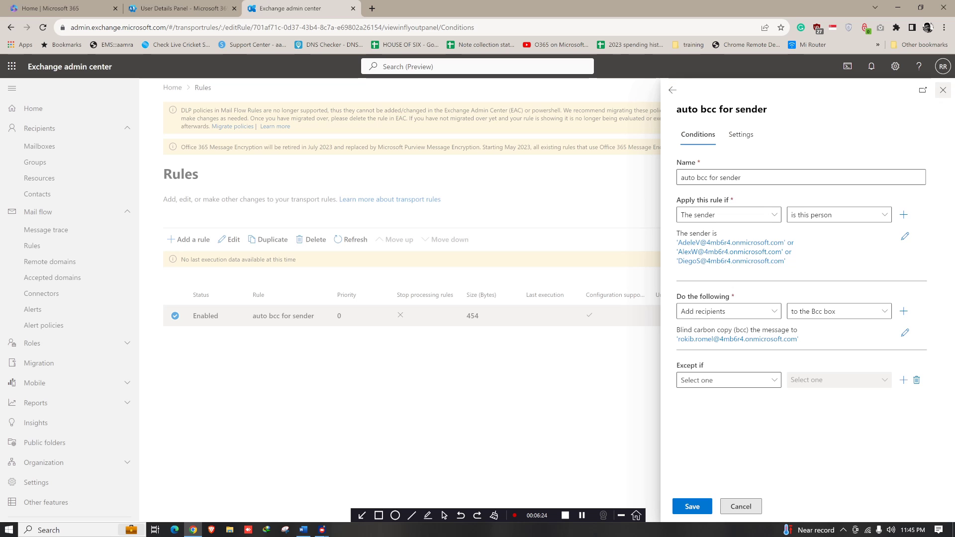
click(942, 89)
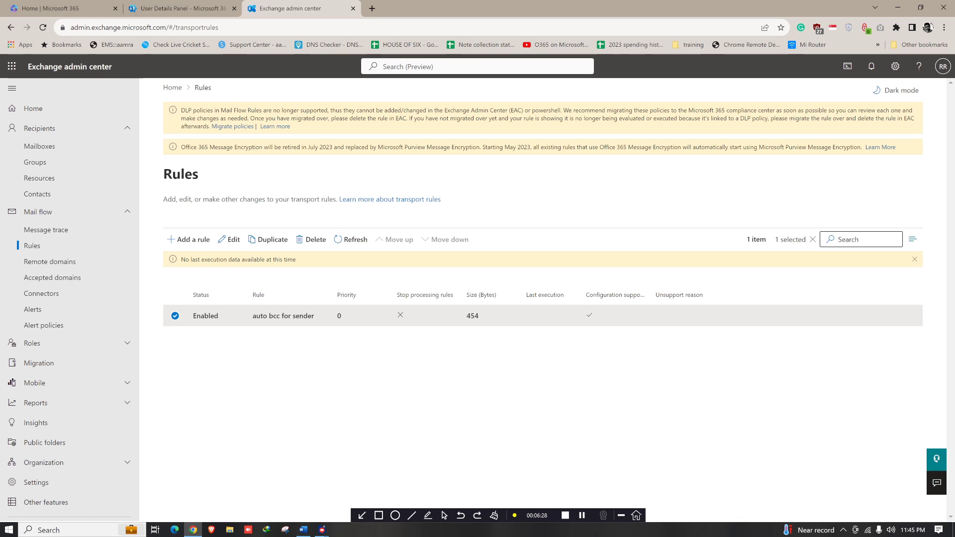
Step: Create a new transport rule named "auto Bcc receiver"
click(189, 240)
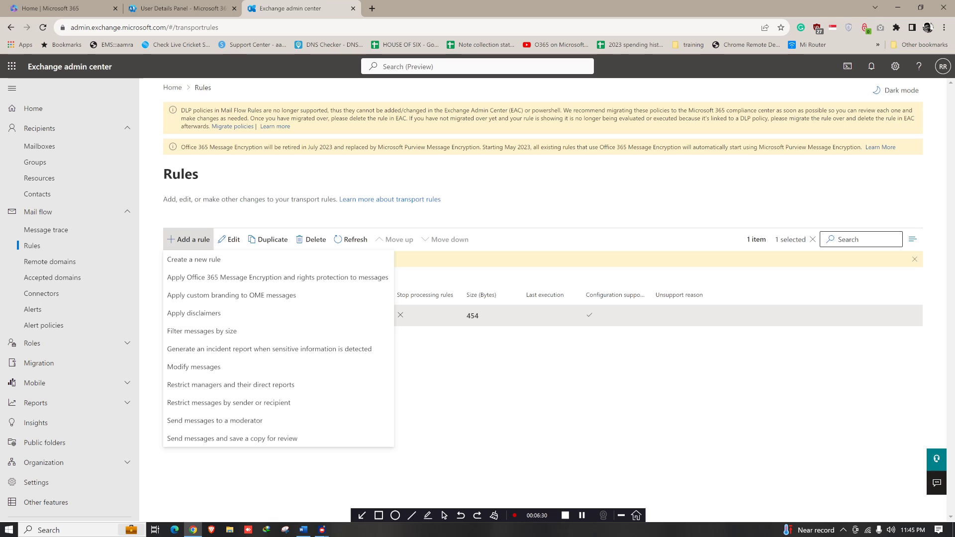
click(194, 259)
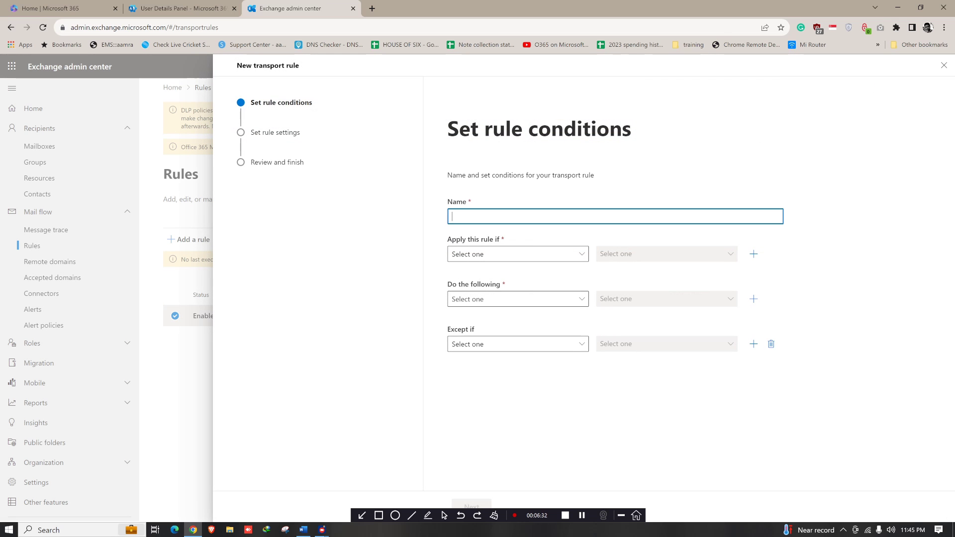
text(auto Bcc receiver)
Step: Set the new rule's condition to apply if the recipient is this person
click(518, 254)
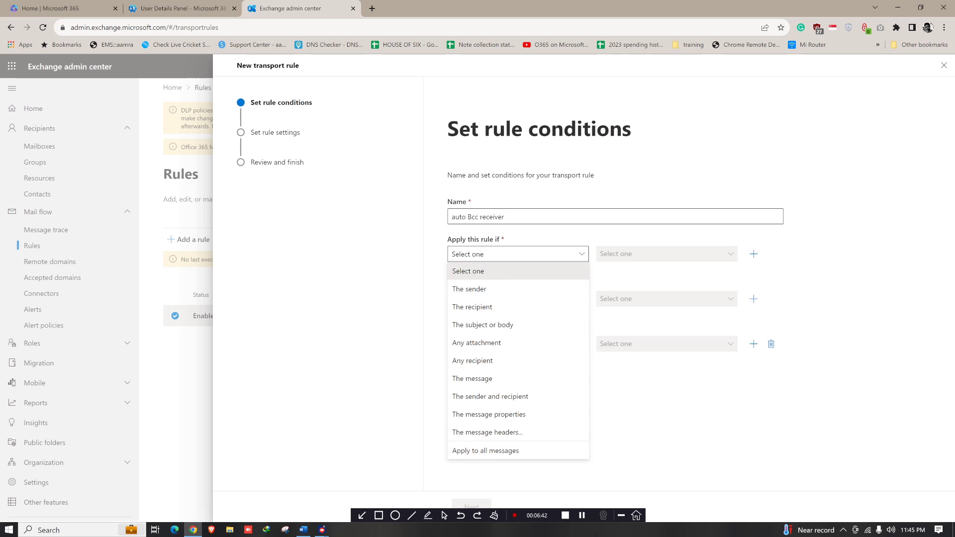
click(479, 306)
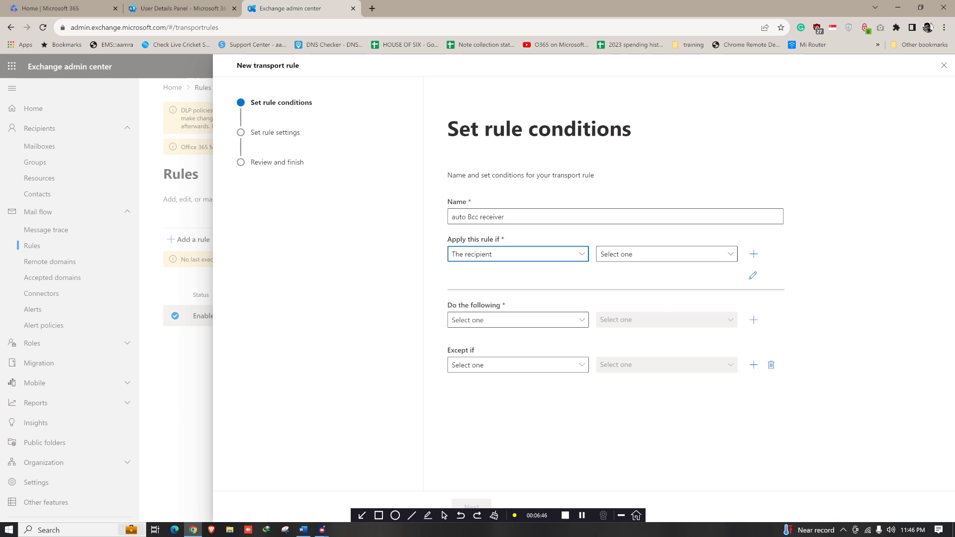
click(667, 253)
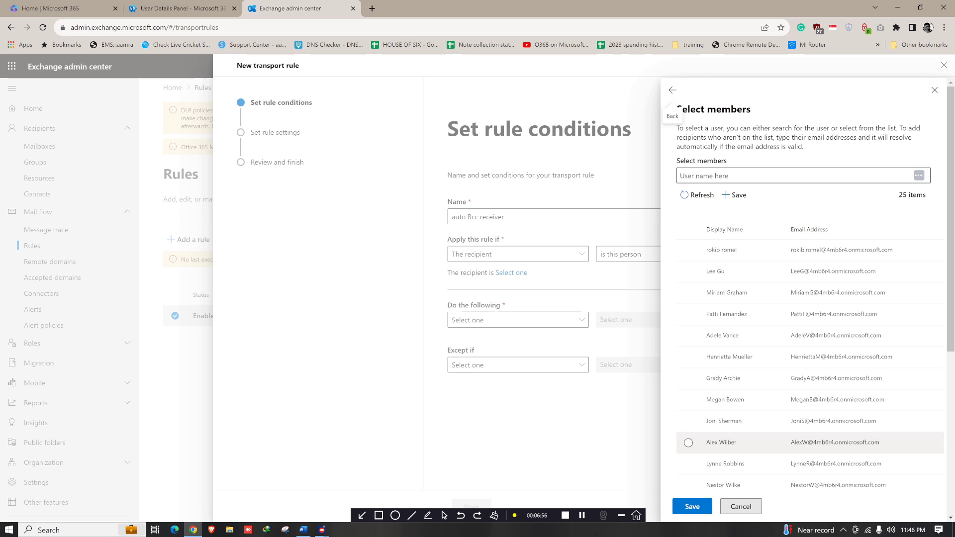
Step: Select the second Sender/Receiver user as a rule recipient and add the first one by copying the address from the Word document
click(707, 443)
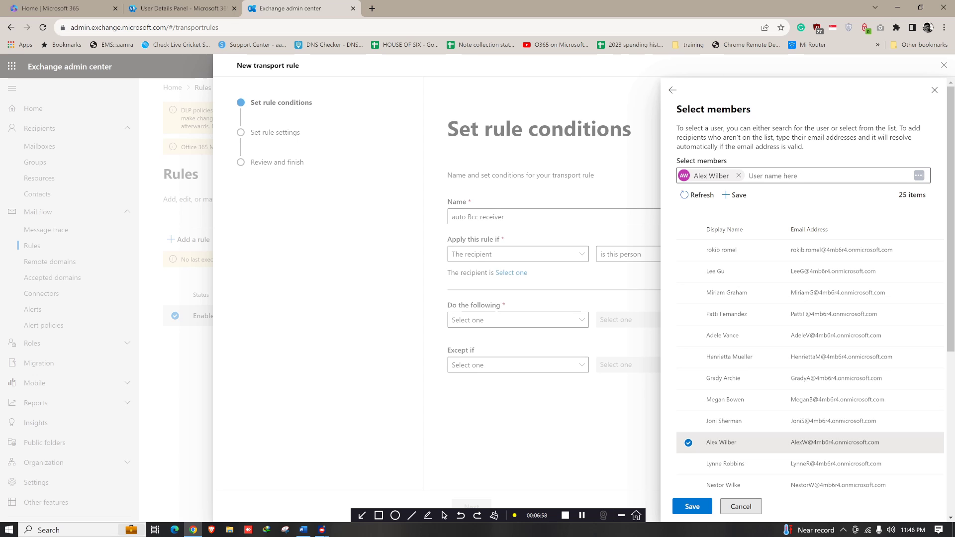
click(304, 529)
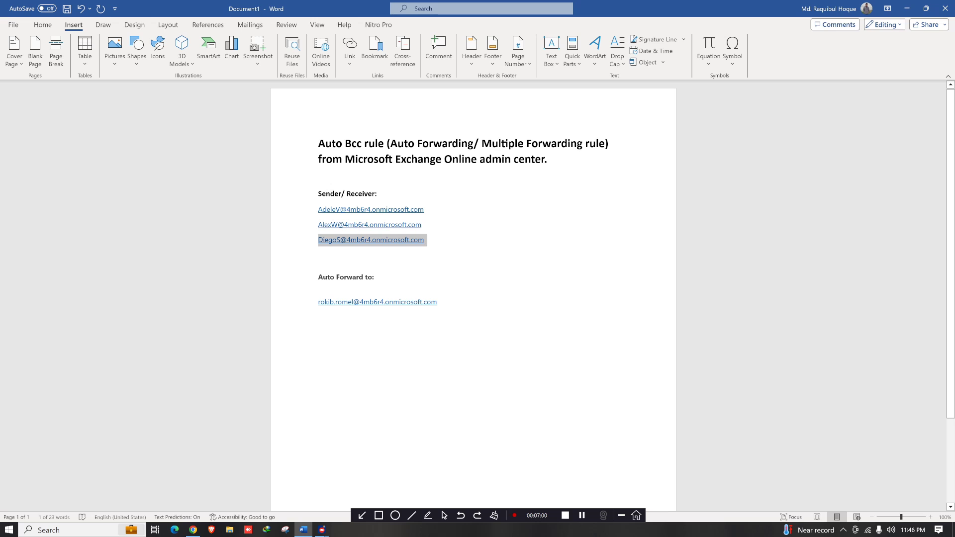
drag(424, 209, 318, 209)
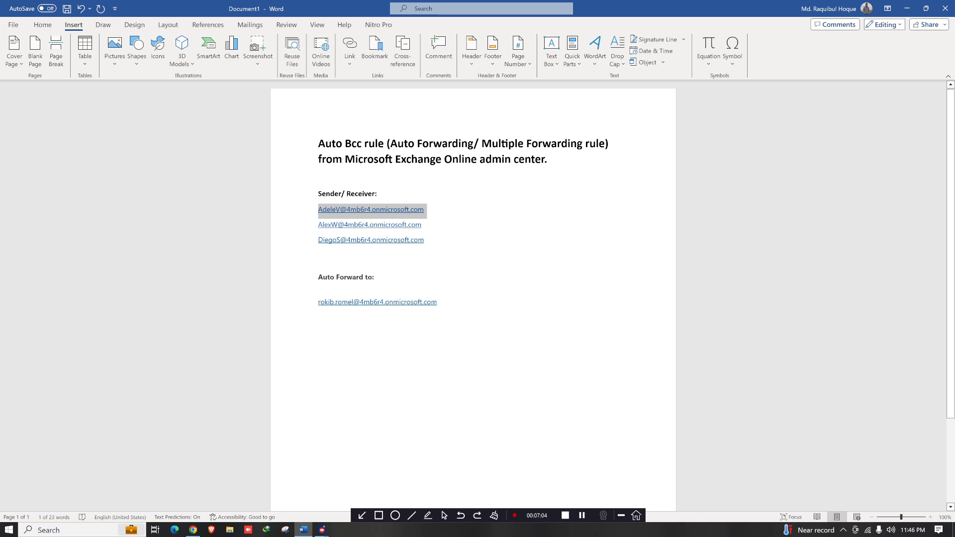
key(ctrl+c)
key(alt+Tab)
key(ctrl+v)
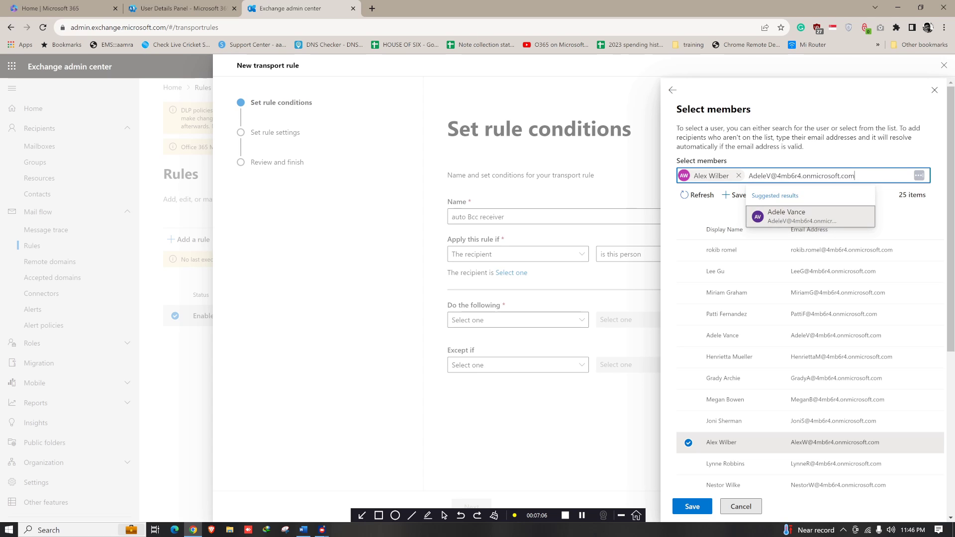
key(Return)
Step: Add the third Sender/Receiver address from the Word document to the rule's recipients and save the member selection
key(alt+Tab)
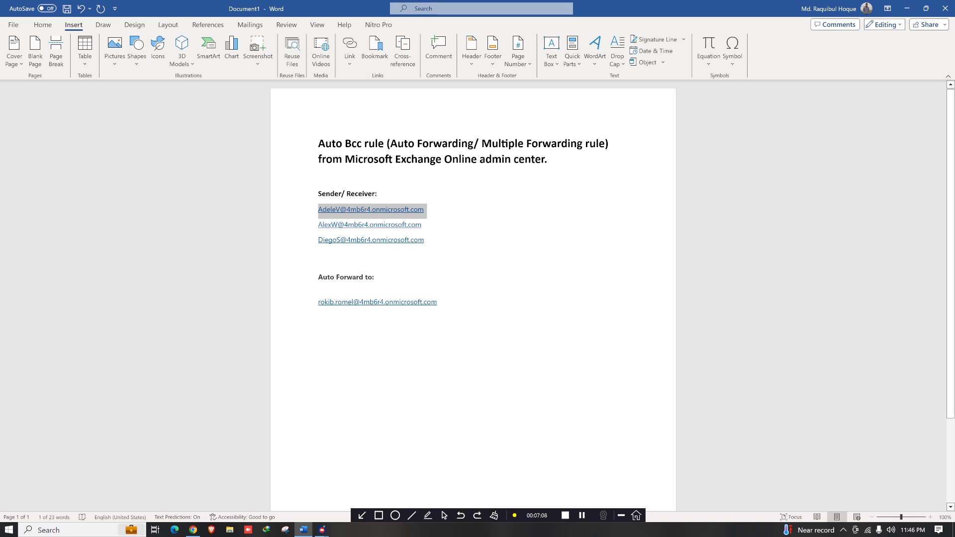
drag(425, 239, 318, 240)
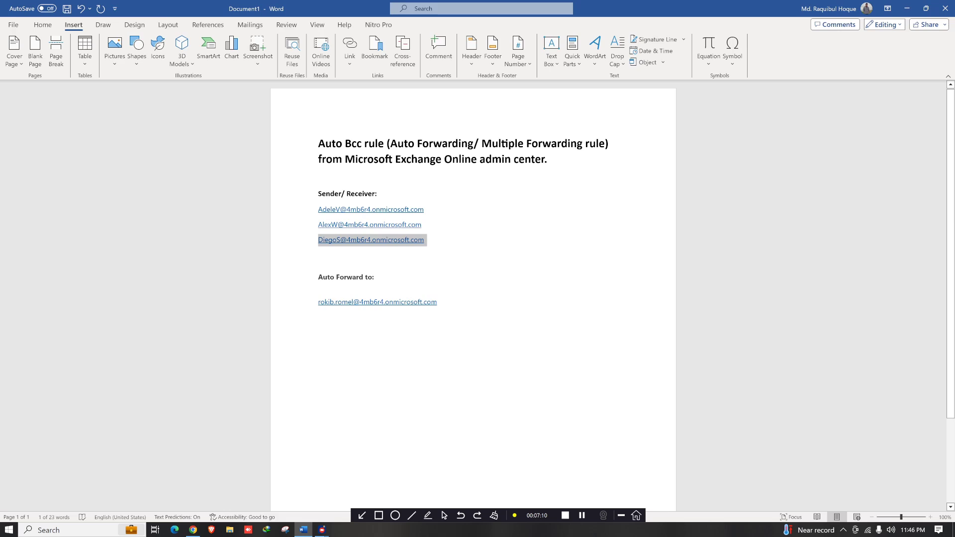
key(ctrl+c)
key(alt+Tab)
key(ctrl+v)
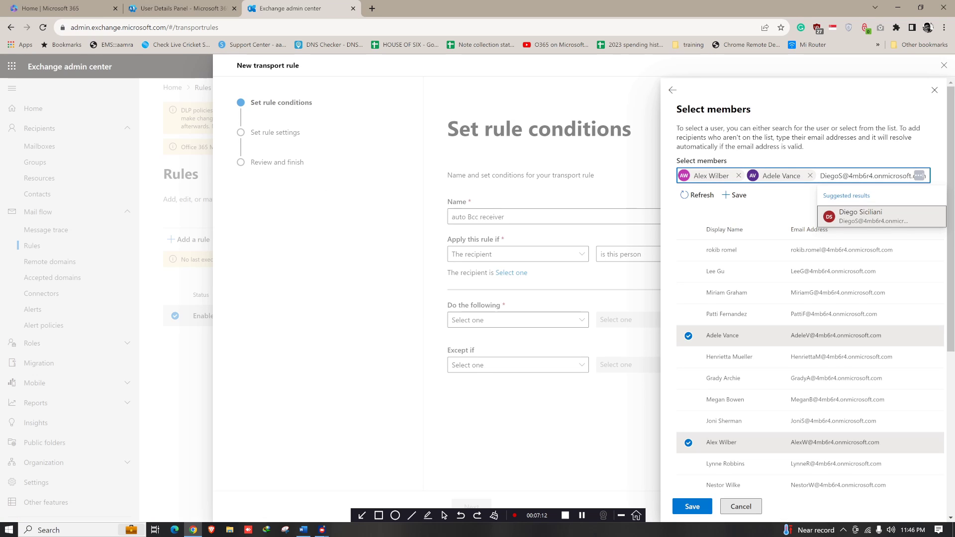
key(Return)
key(Return)
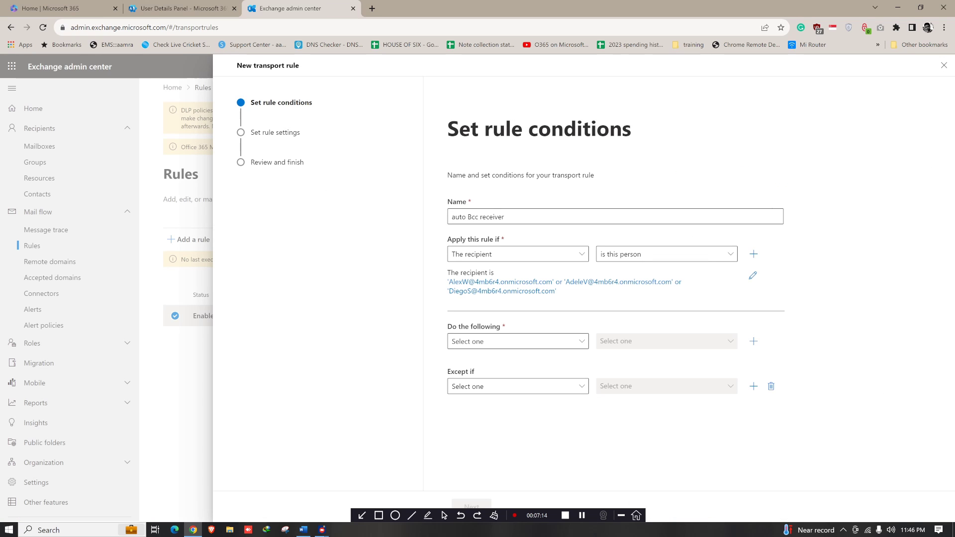
Step: Set the rule's action to Add recipients to the Bcc box
key(Tab)
key(Return)
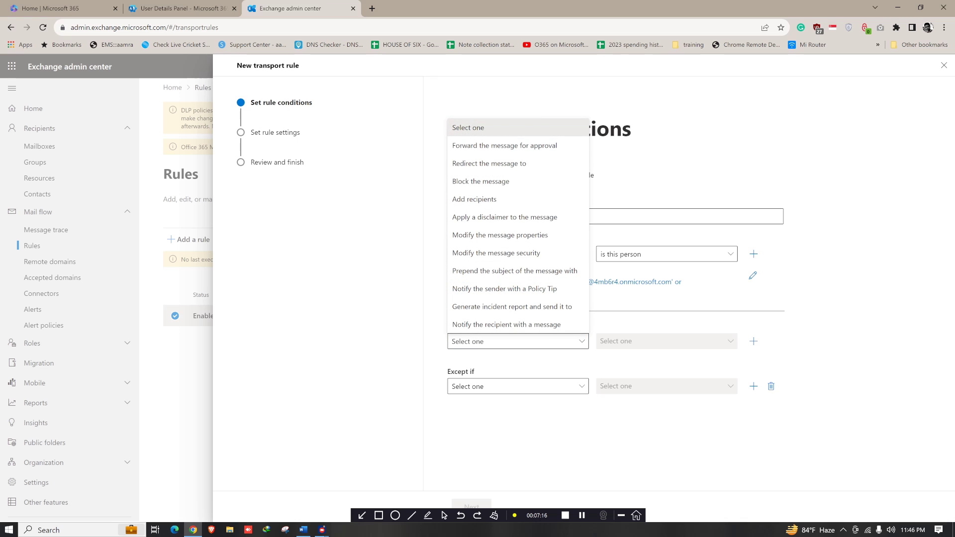
key(Up)
key(Up)
key(Up)
key(Up)
key(Up)
key(Up)
key(Up)
key(Up)
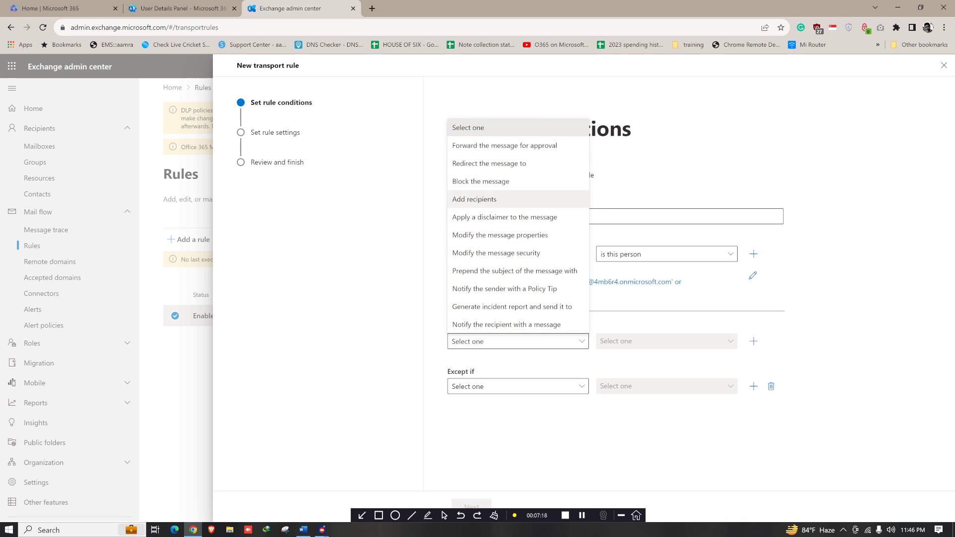
key(Return)
key(Tab)
key(Return)
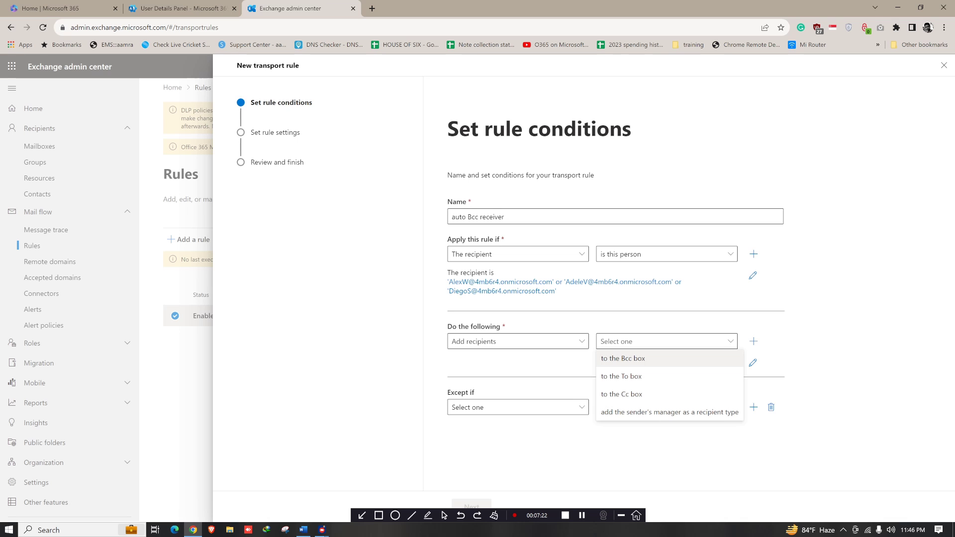
key(Return)
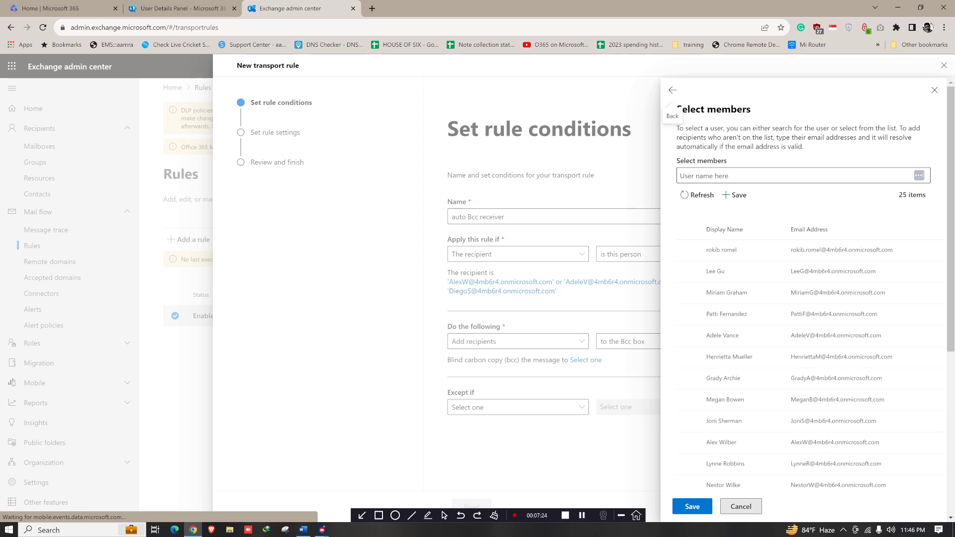
Step: Find the designated forwarding mailbox by name, select it as the Bcc recipient, and save the selection
key(Tab)
text(rokib)
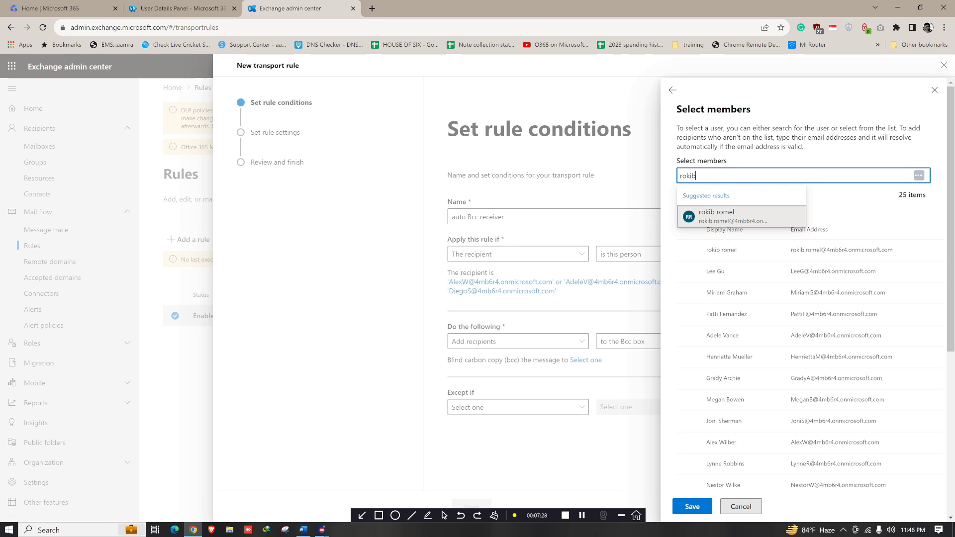
key(Return)
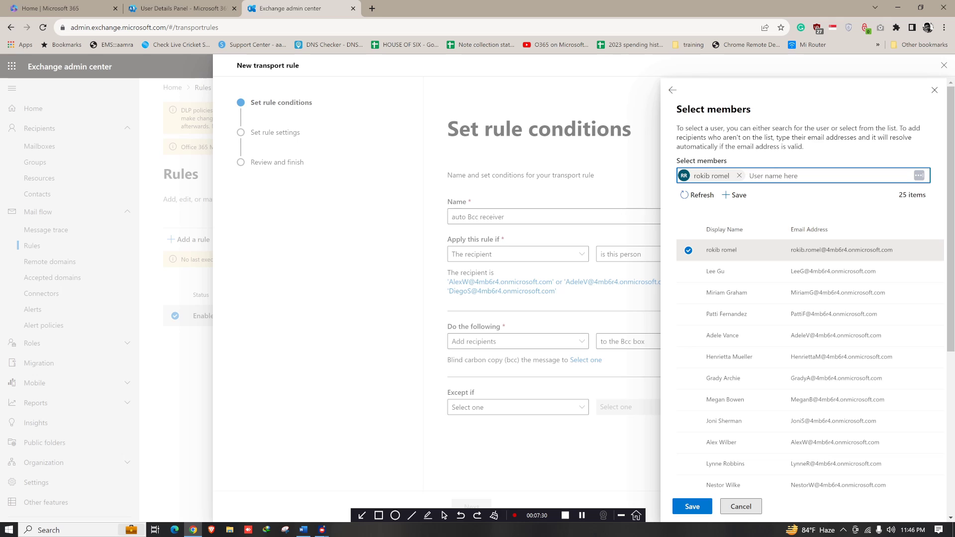
key(Return)
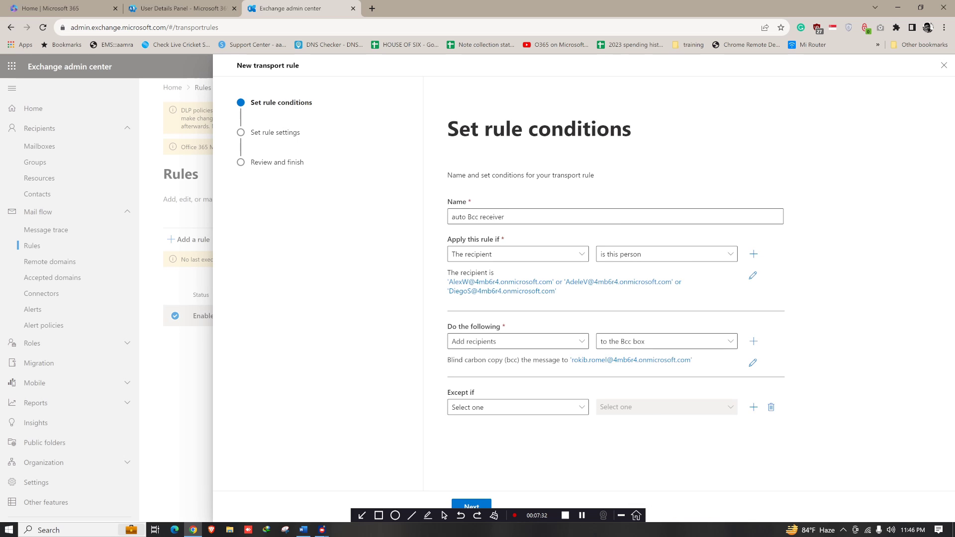
Step: Keep the default rule settings and finish creating the auto Bcc receiver rule, returning to the rules list
key(Return)
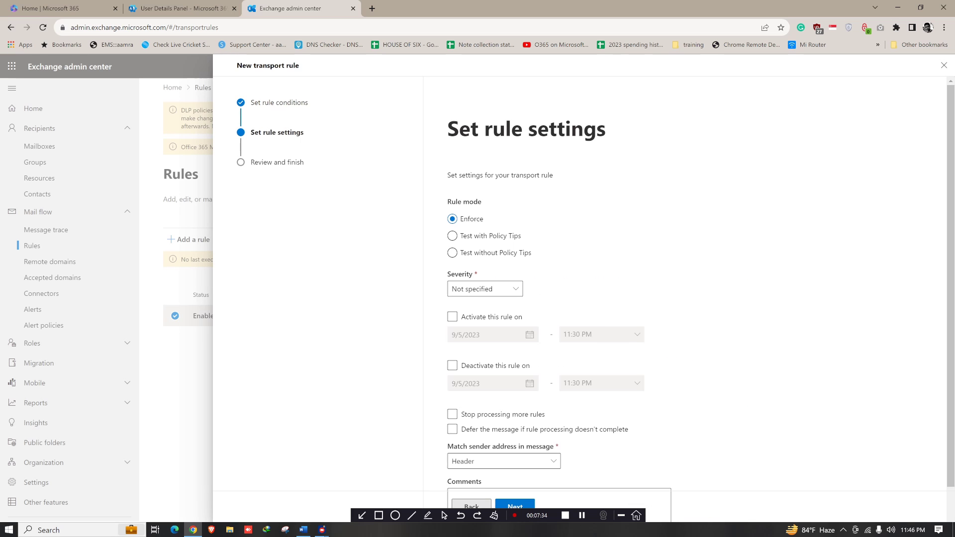
scroll(557, 298, down, 1)
key(Return)
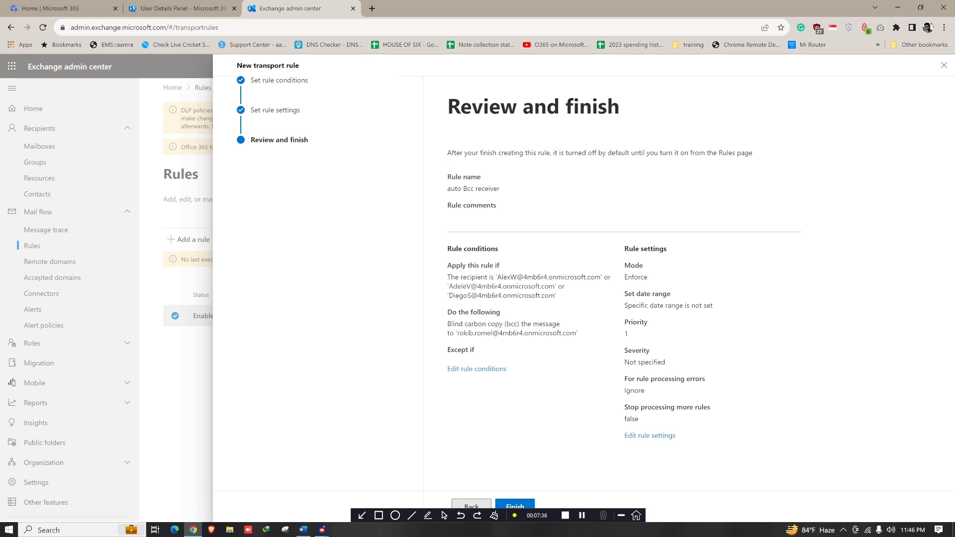
key(Return)
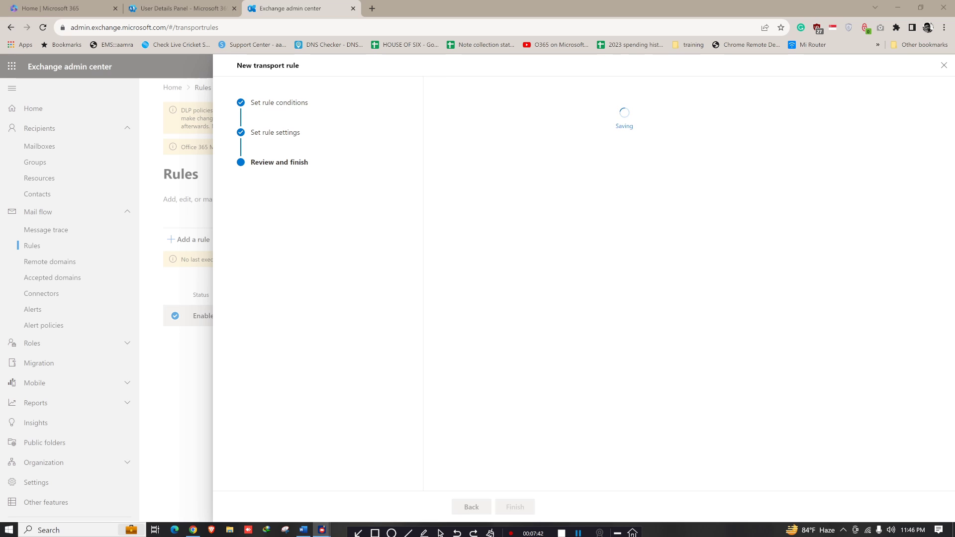
key(Return)
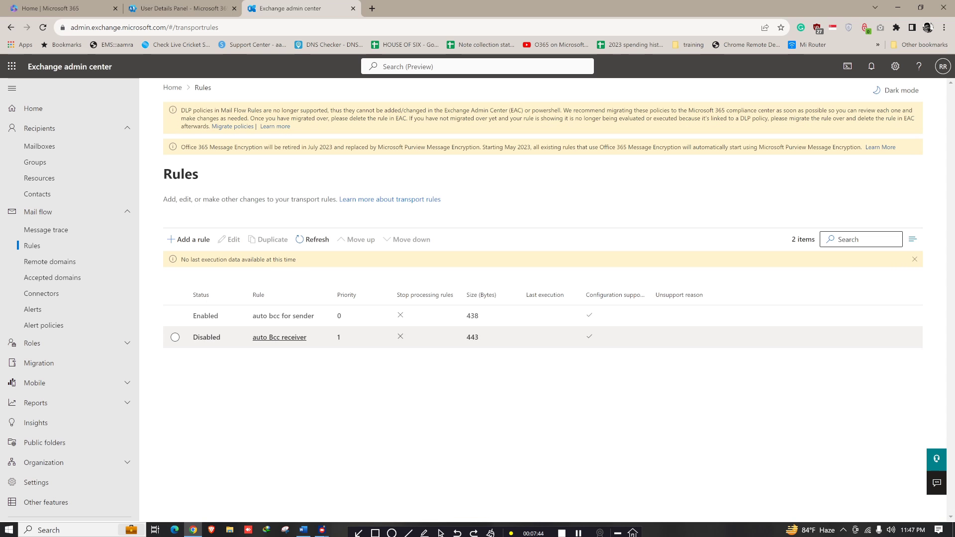
Step: Enable the auto Bcc receiver rule and close its details
click(207, 337)
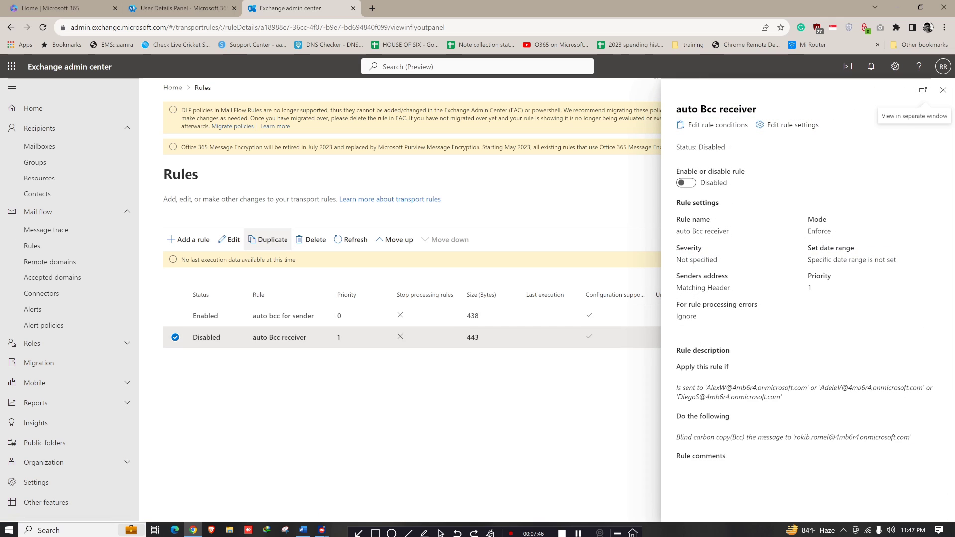
click(686, 183)
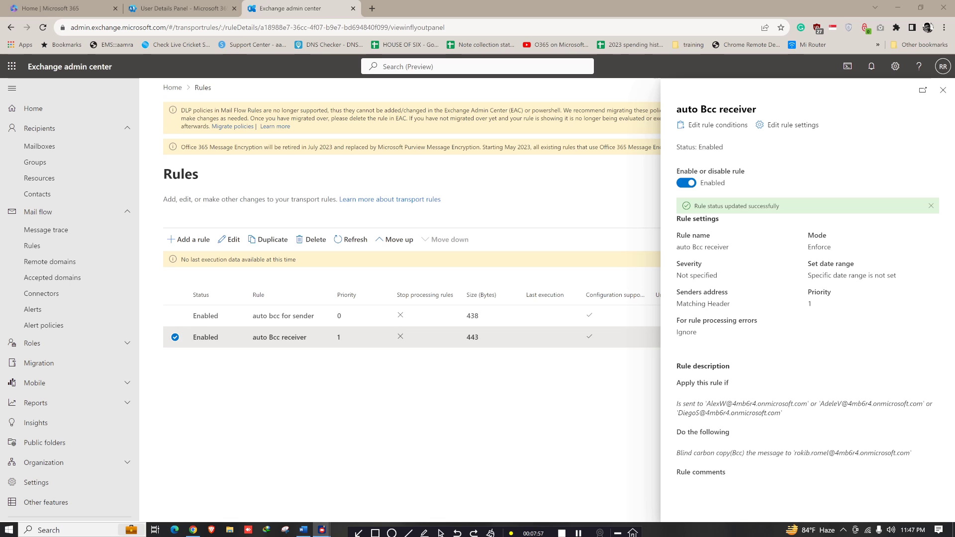
click(943, 90)
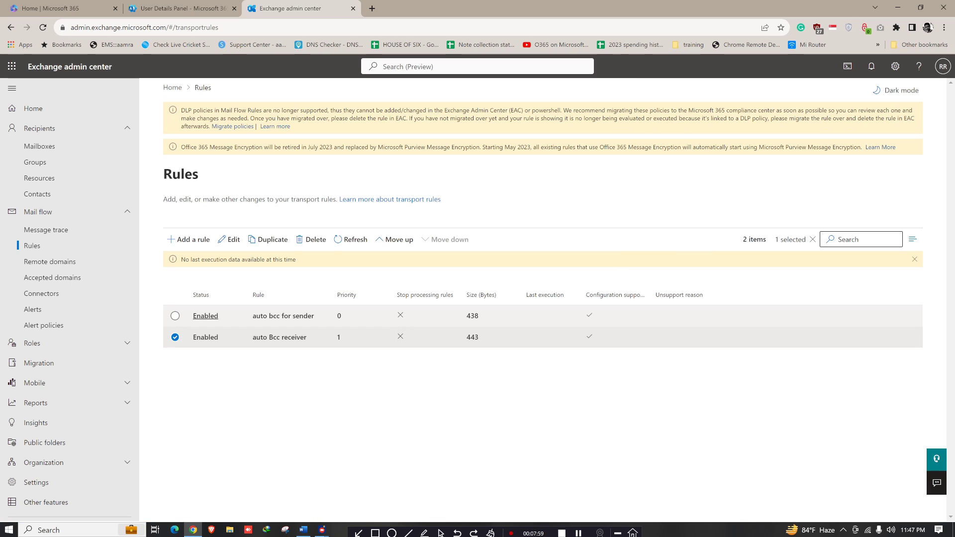